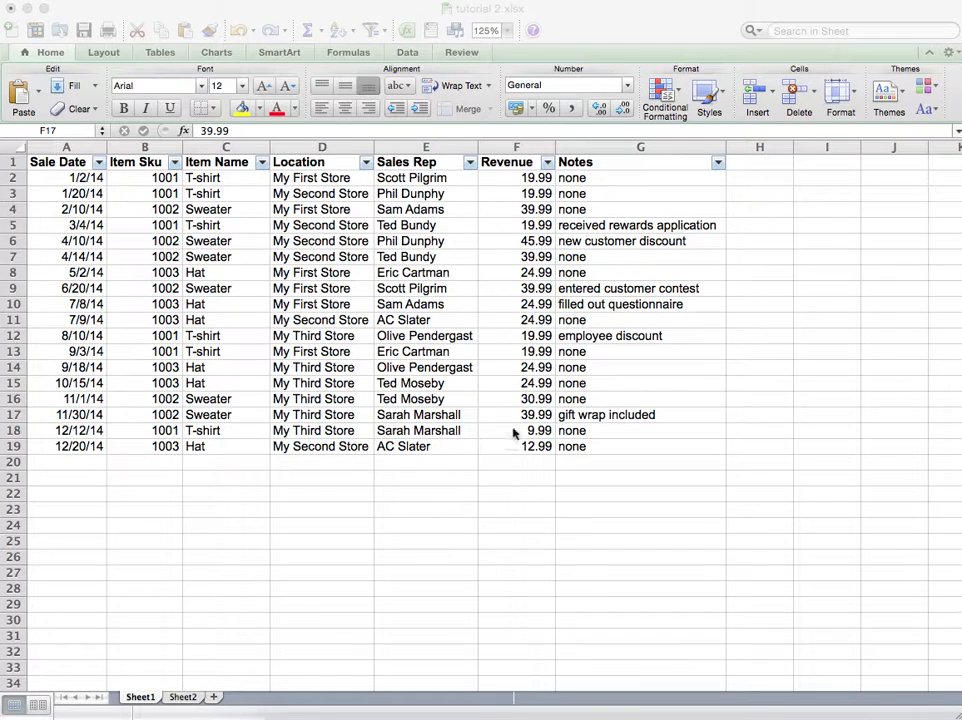
Step: Enter a SUM formula in F21 that totals the Revenue values F2:F19
{"action": "left_click", "coordinate": [516, 487]}
{"action": "left_click", "coordinate": [517, 485]}
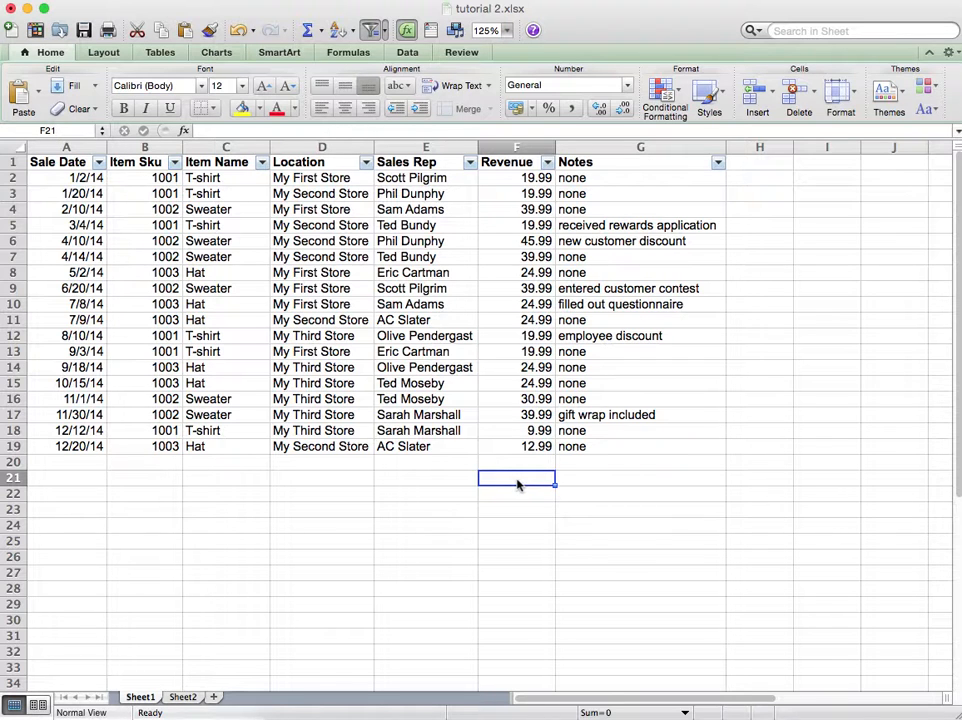
{"action": "type", "text": "=sum"}
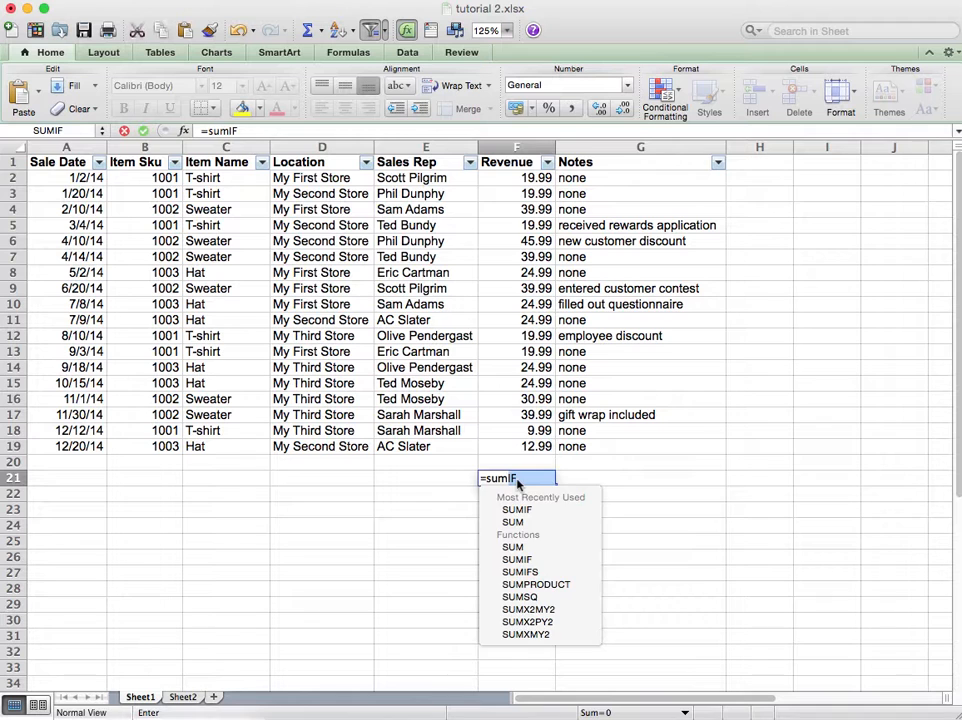
{"action": "type", "text": "("}
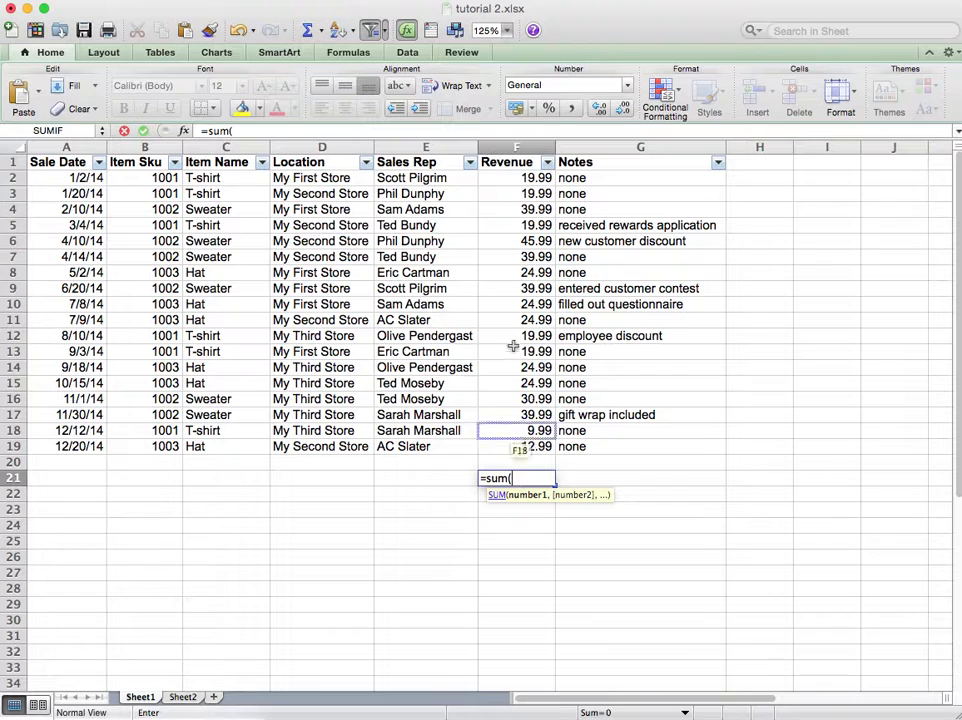
{"action": "left_click", "coordinate": [537, 178]}
{"action": "left_click_drag", "start_coordinate": [537, 178], "coordinate": [537, 452]}
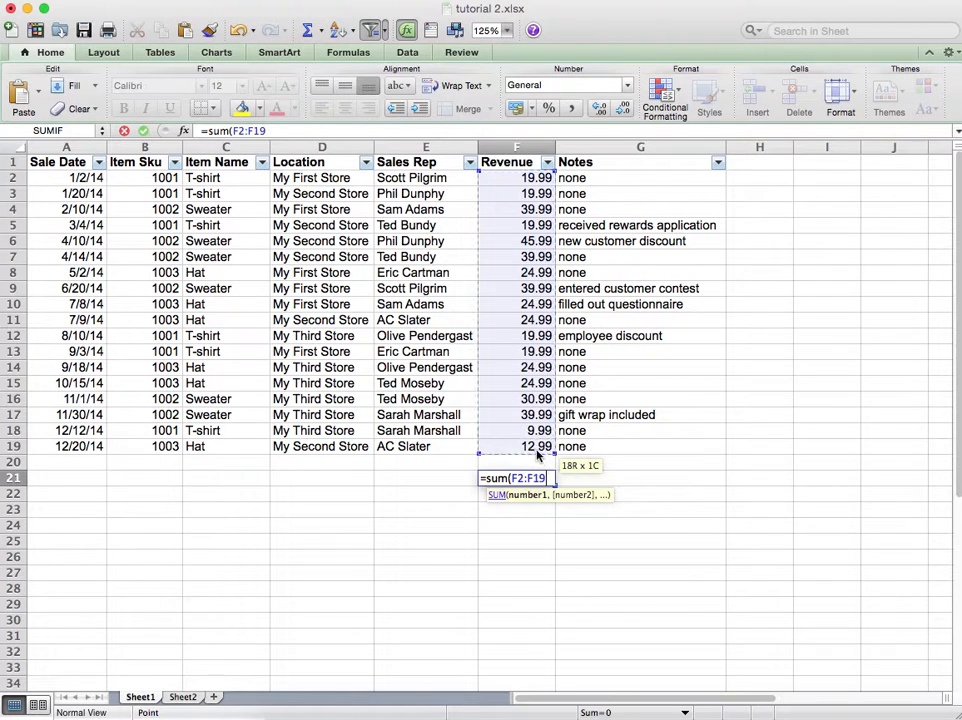
{"action": "type", "text": ")"}
{"action": "key", "text": "Return"}
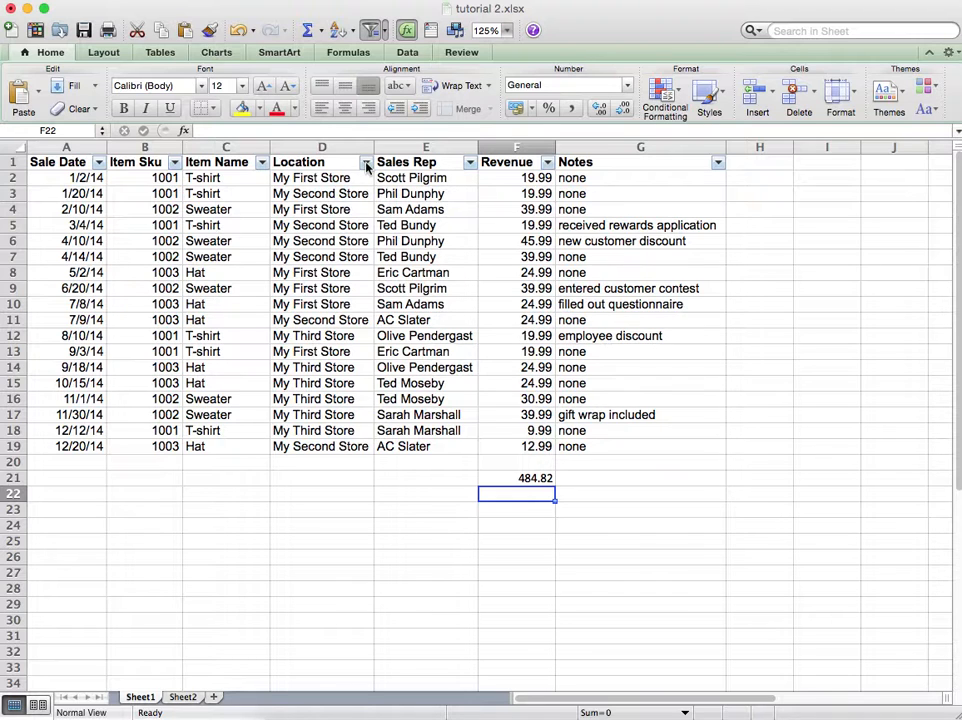
Step: Filter the Location column to show only My First Store, then inspect the F21 total formula
{"action": "left_click", "coordinate": [366, 166]}
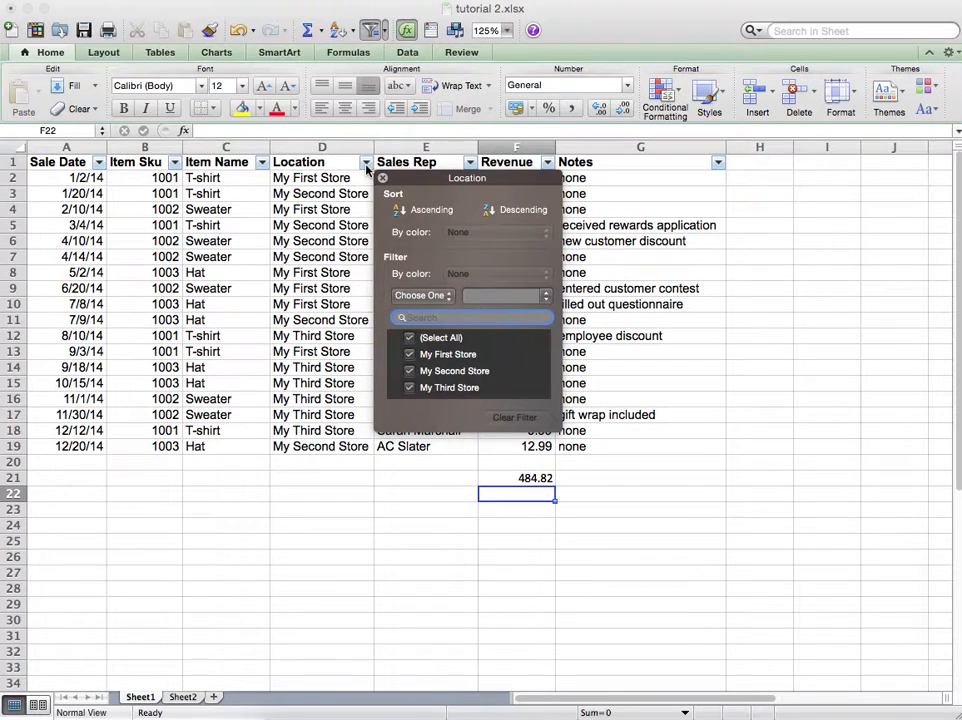
{"action": "left_click", "coordinate": [410, 339]}
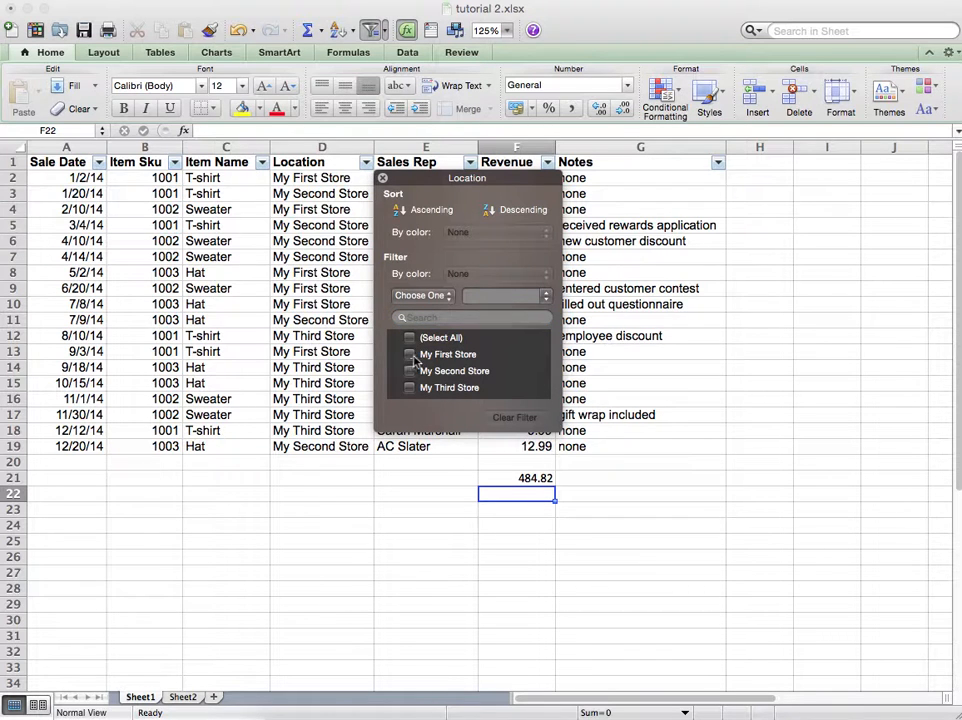
{"action": "left_click", "coordinate": [418, 354]}
{"action": "left_click", "coordinate": [620, 374]}
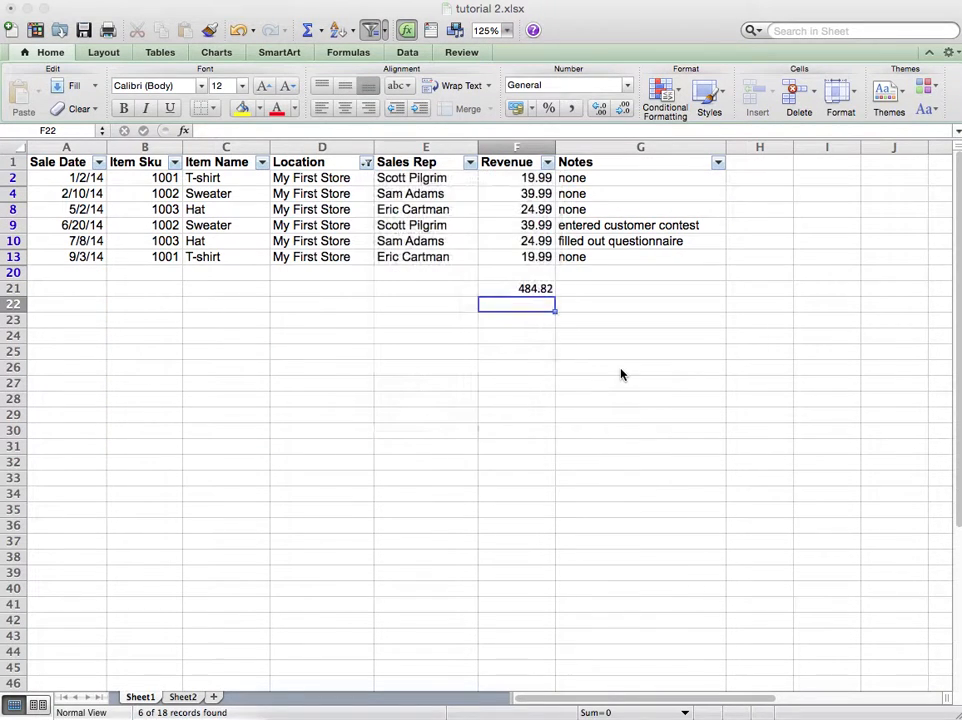
{"action": "left_click", "coordinate": [578, 365]}
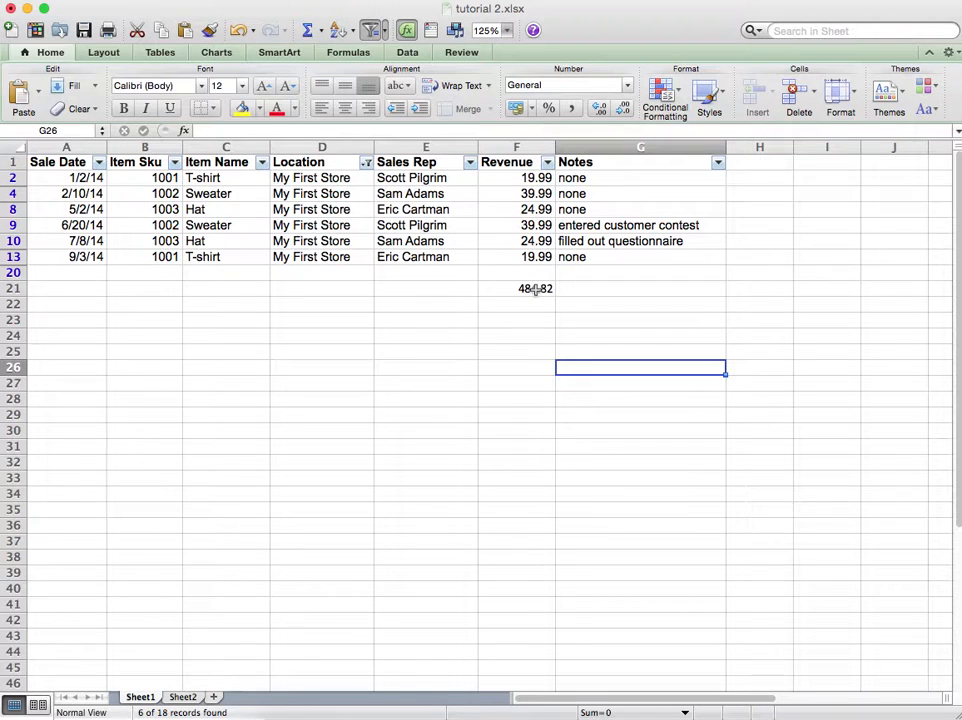
{"action": "left_click", "coordinate": [535, 289]}
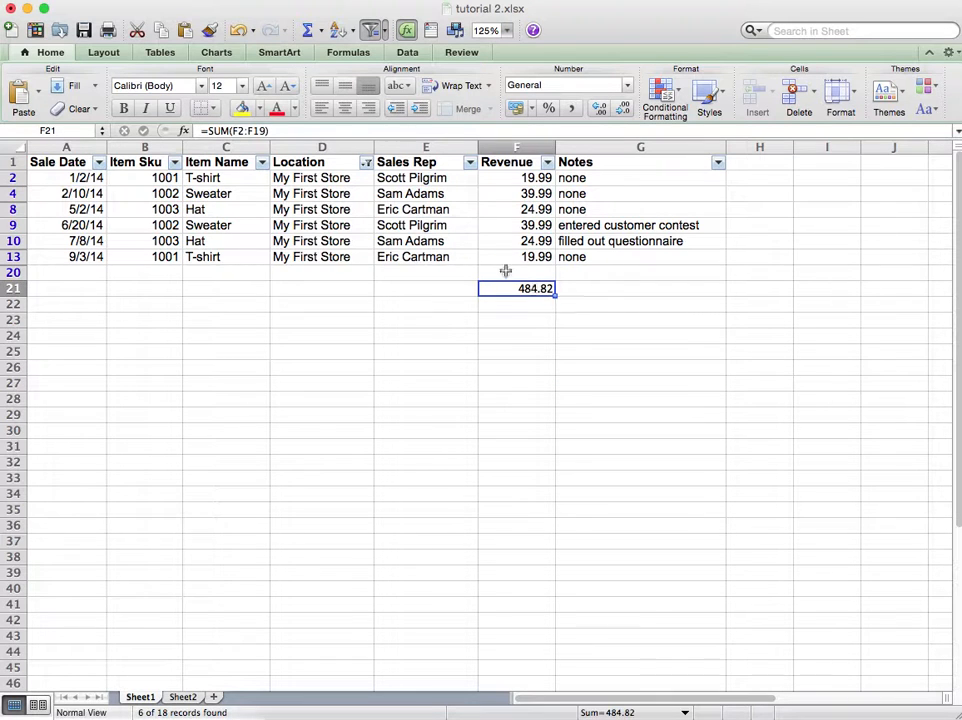
Step: Clear the Location column filter so all rows show again
{"action": "left_click", "coordinate": [367, 163]}
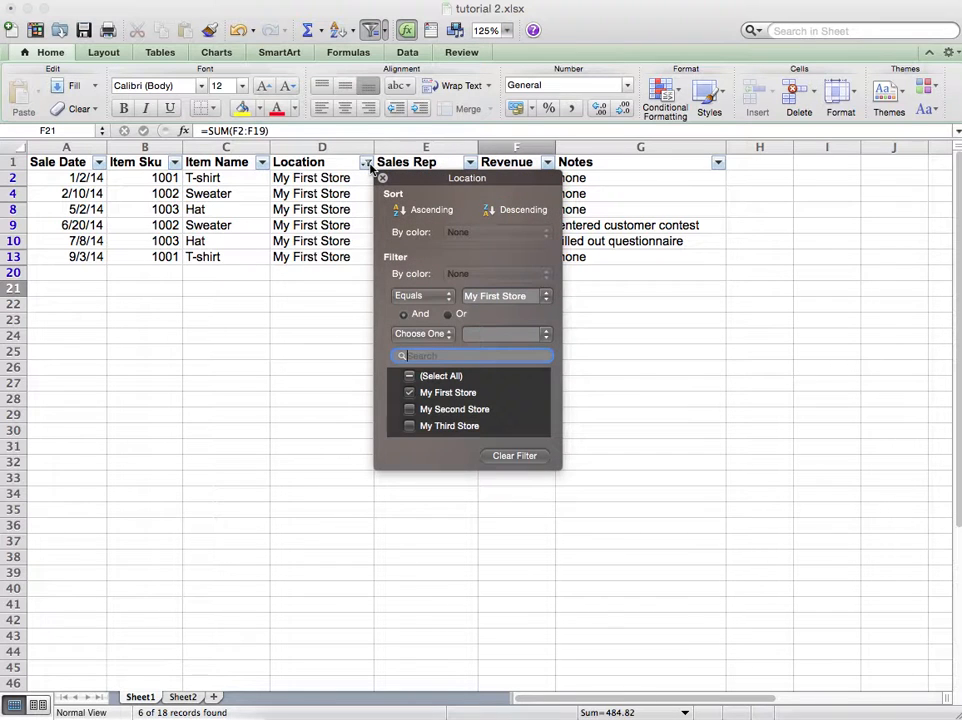
{"action": "left_click", "coordinate": [500, 457]}
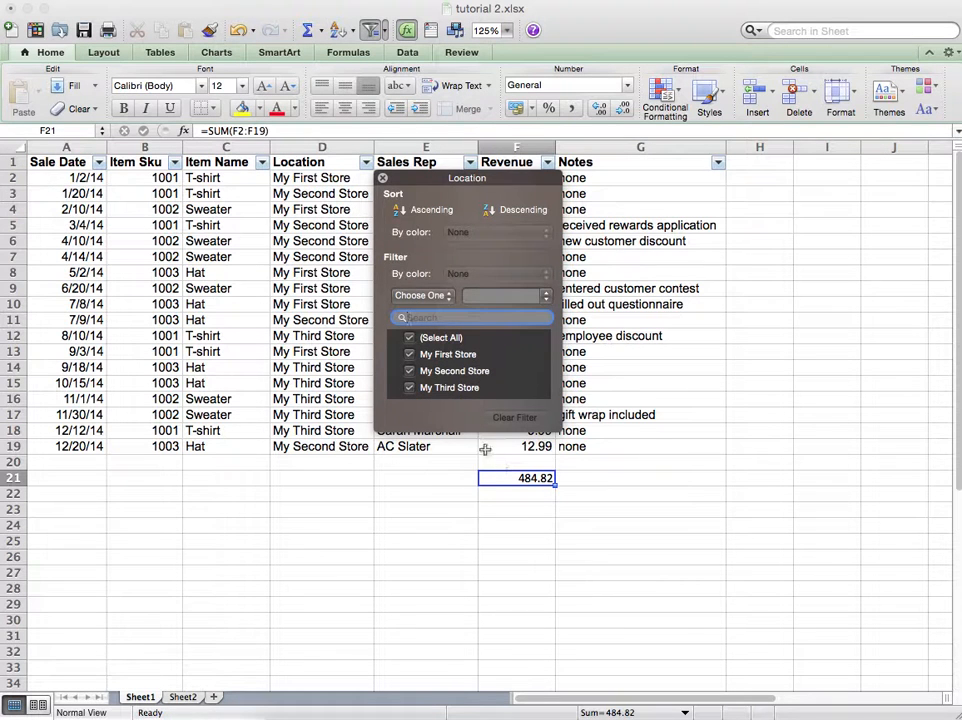
{"action": "left_click", "coordinate": [460, 498]}
{"action": "left_click", "coordinate": [508, 496]}
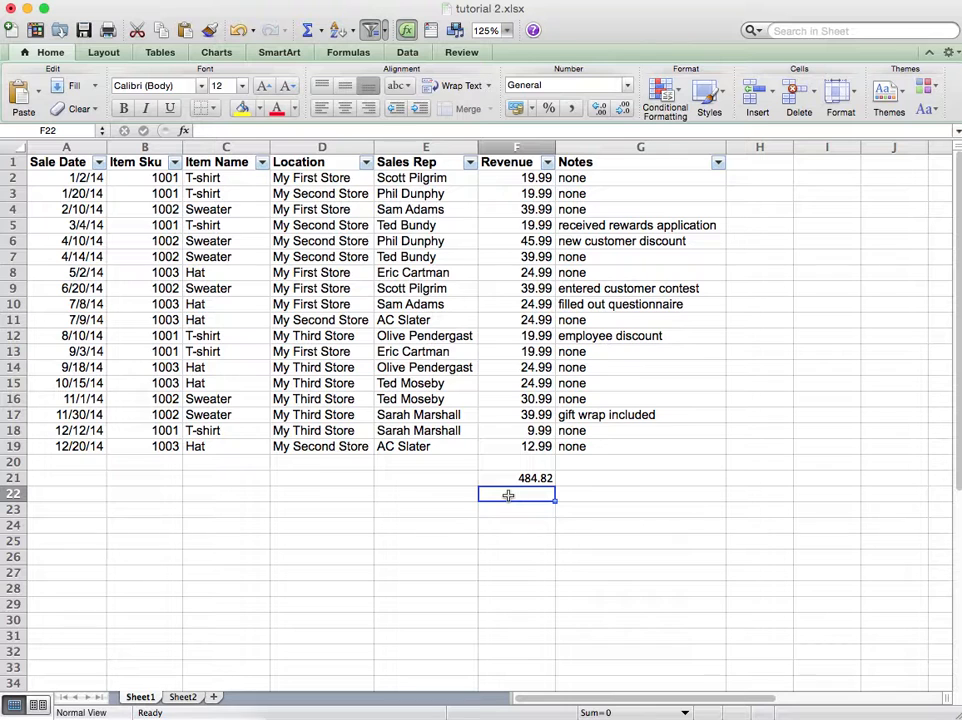
Step: Delete the total formula from cell F21
{"action": "key", "text": "Left"}
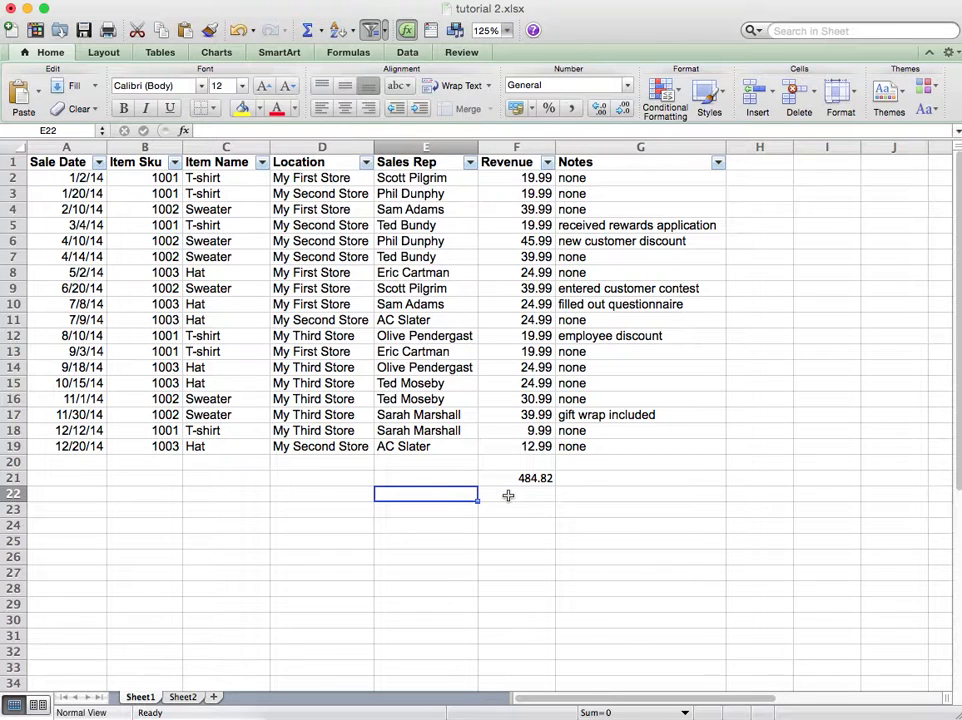
{"action": "key", "text": "Right"}
{"action": "key", "text": "Up"}
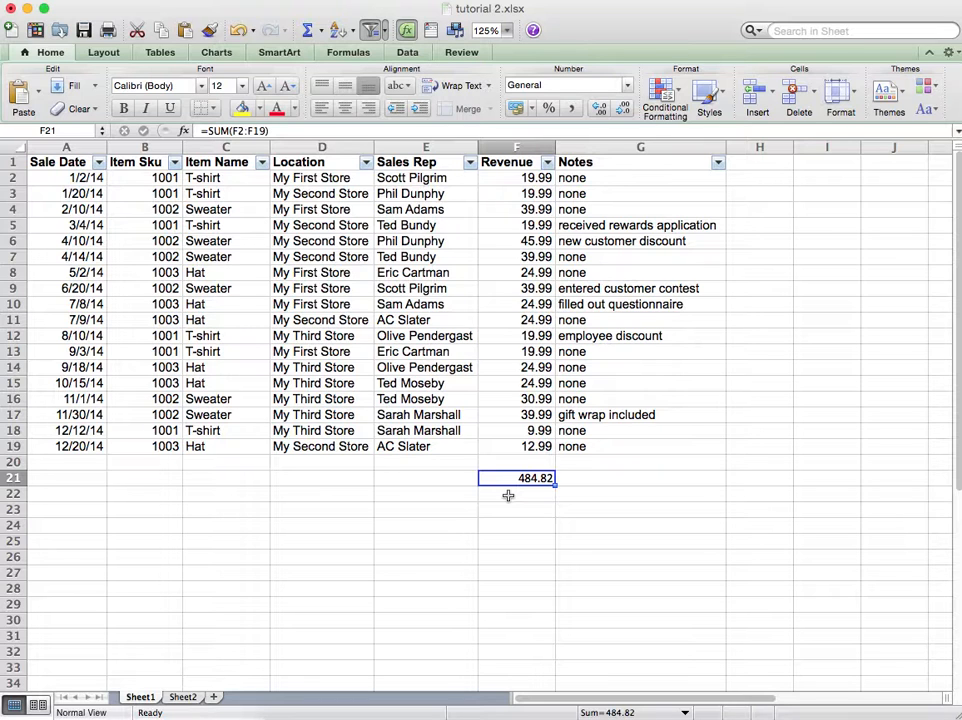
{"action": "key", "text": "Delete"}
Step: Enter =SUM(F:F) in H21 to total the entire Revenue column
{"action": "key", "text": "Right"}
{"action": "key", "text": "Right"}
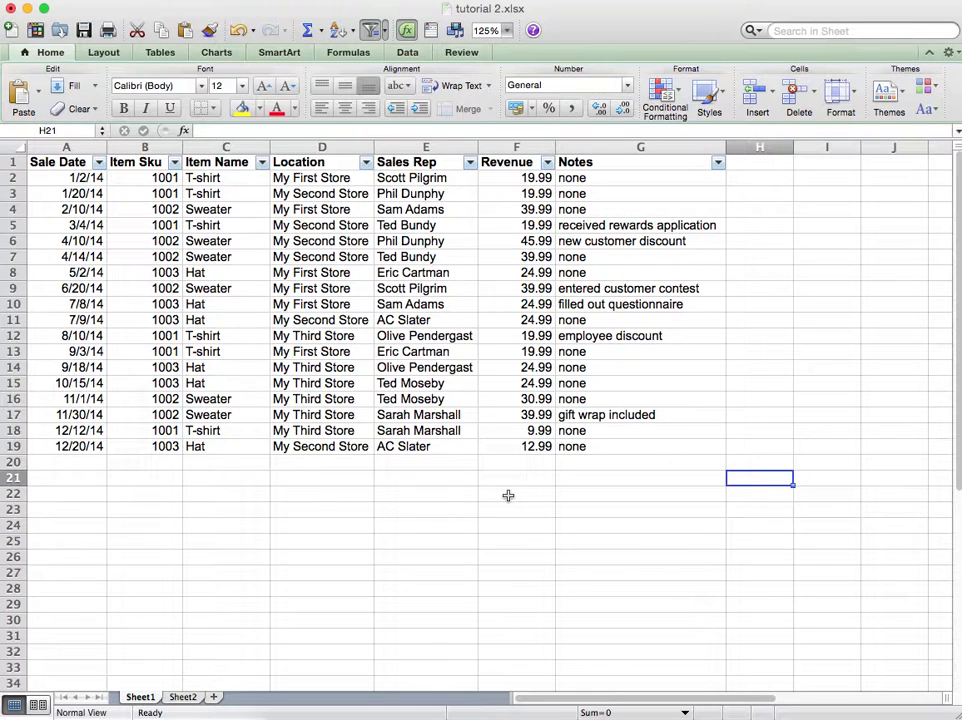
{"action": "type", "text": "=sum("}
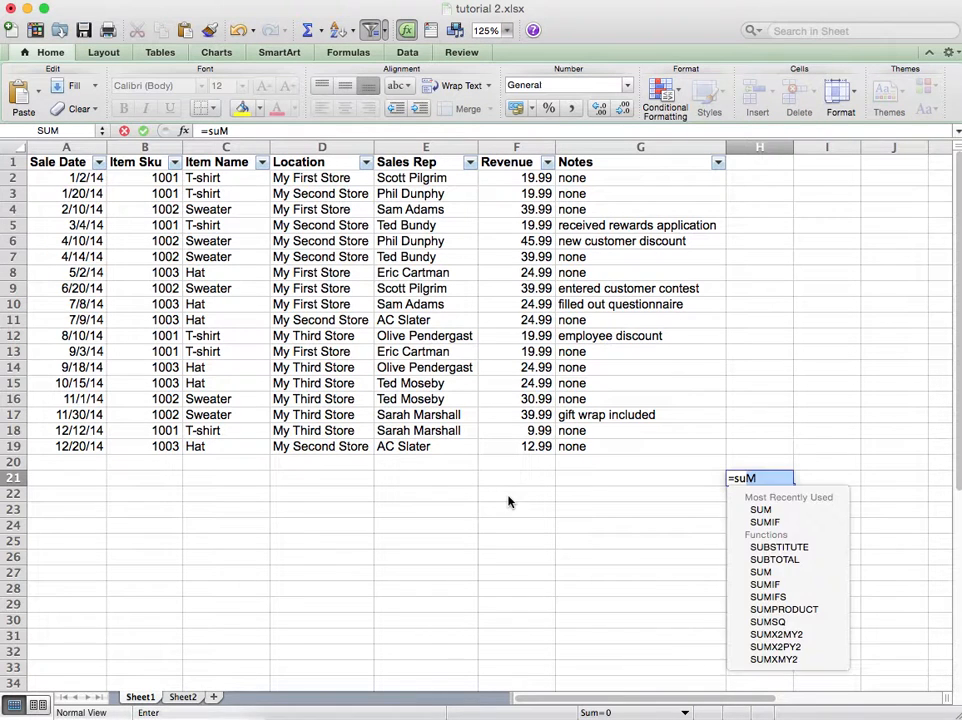
{"action": "type", "text": "F:F"}
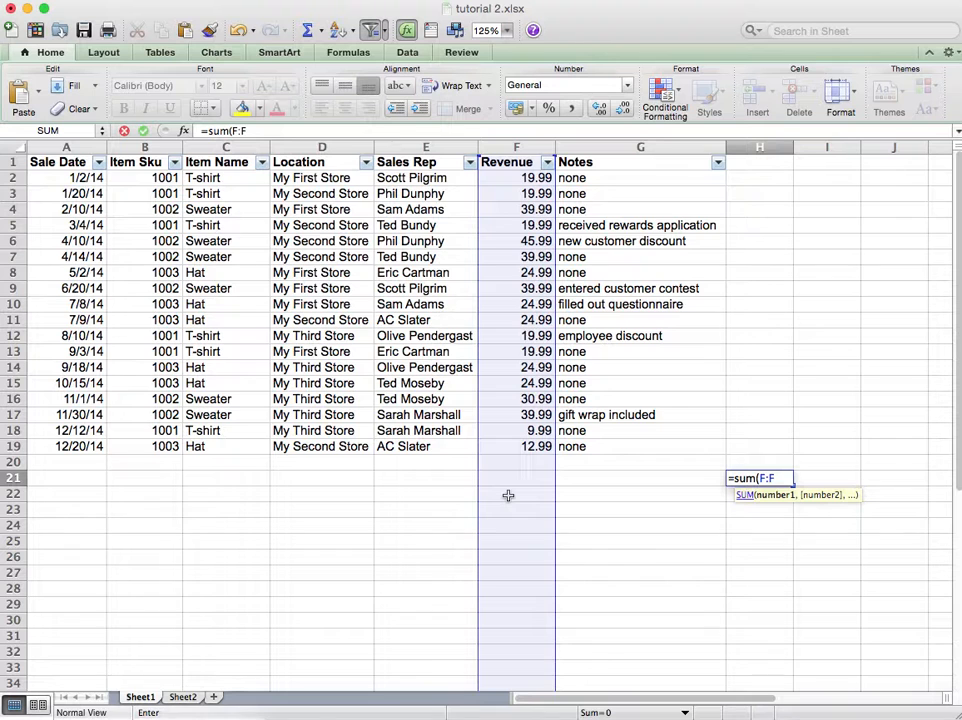
{"action": "type", "text": ")"}
{"action": "key", "text": "Return"}
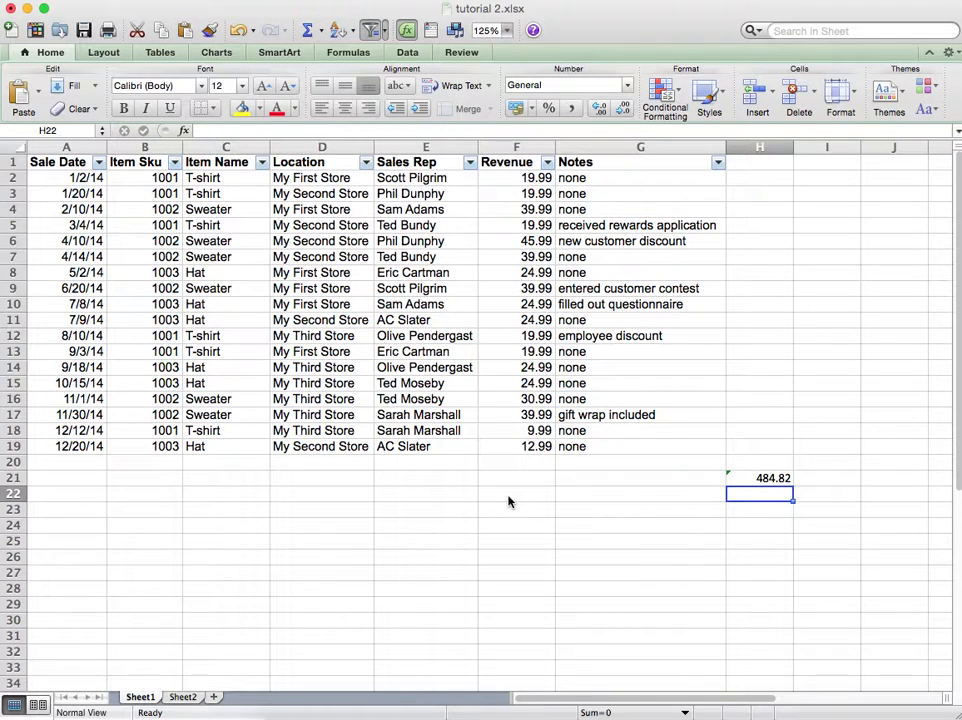
Step: Try entering =SUM(F:F) in F21, cancel the circular-reference alert, and clear the cell
{"action": "key", "text": "Up"}
{"action": "key", "text": "Left"}
{"action": "key", "text": "Left"}
{"action": "type", "text": "=sum("}
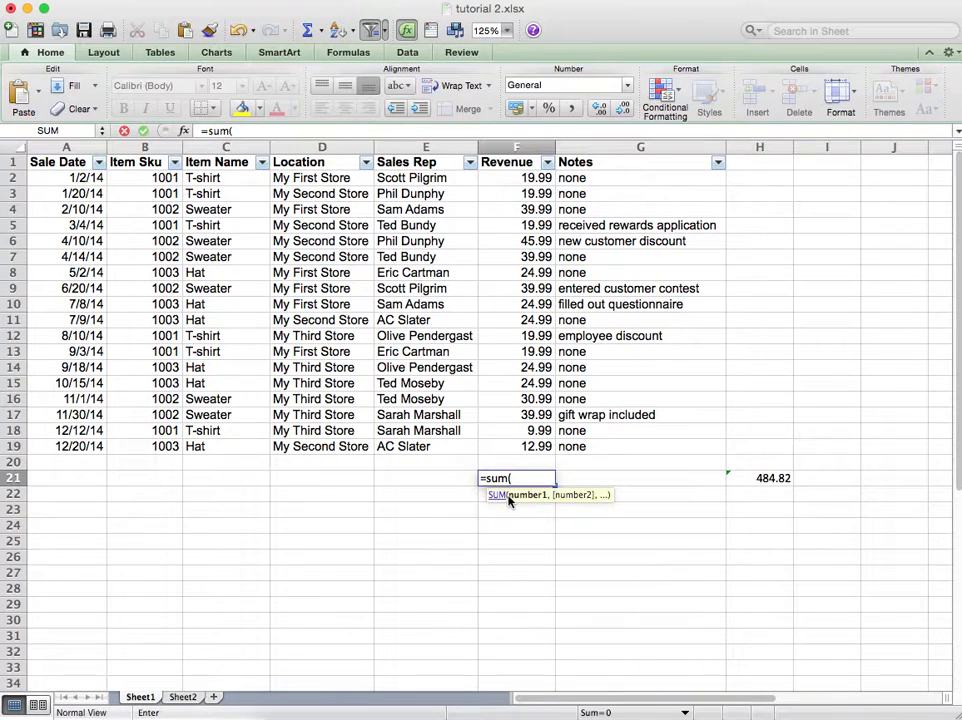
{"action": "type", "text": "F:F)"}
{"action": "key", "text": "Return"}
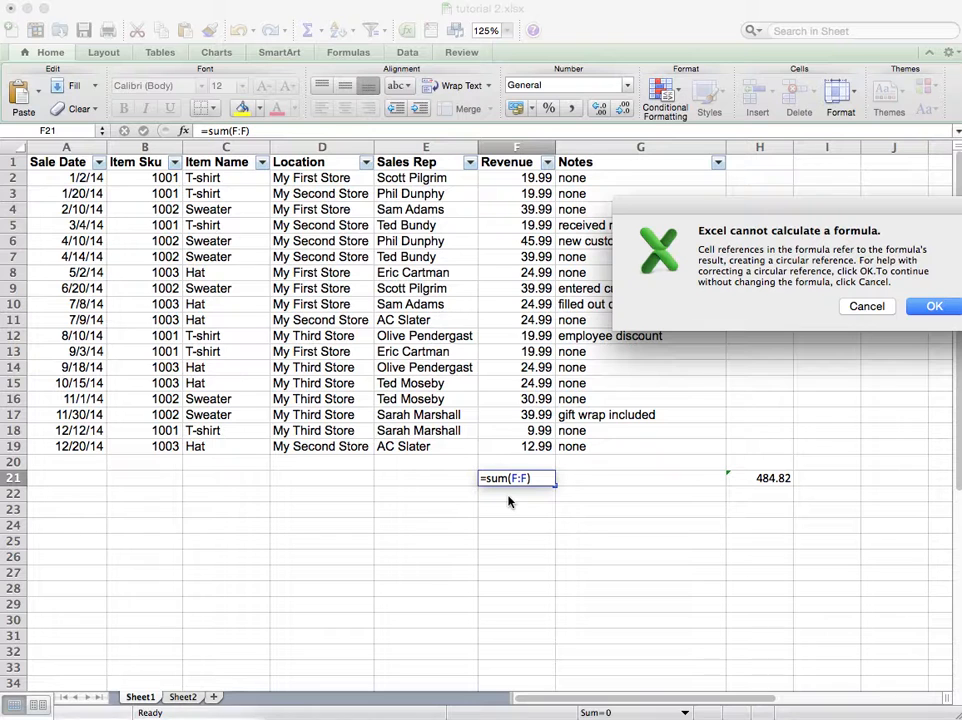
{"action": "left_click_drag", "start_coordinate": [713, 220], "coordinate": [670, 236]}
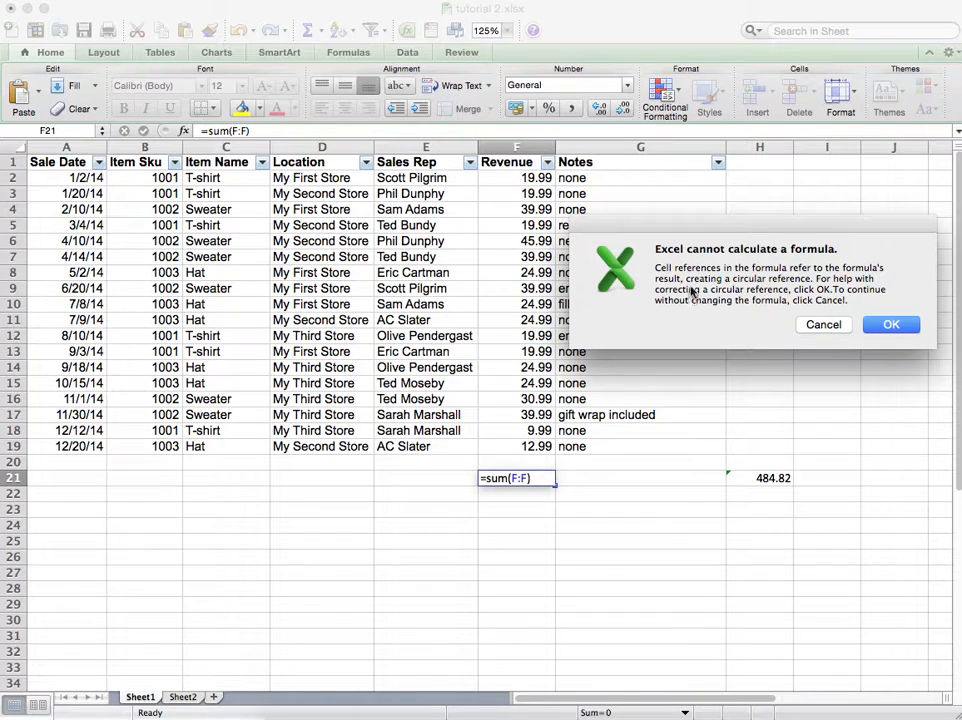
{"action": "left_click", "coordinate": [824, 325]}
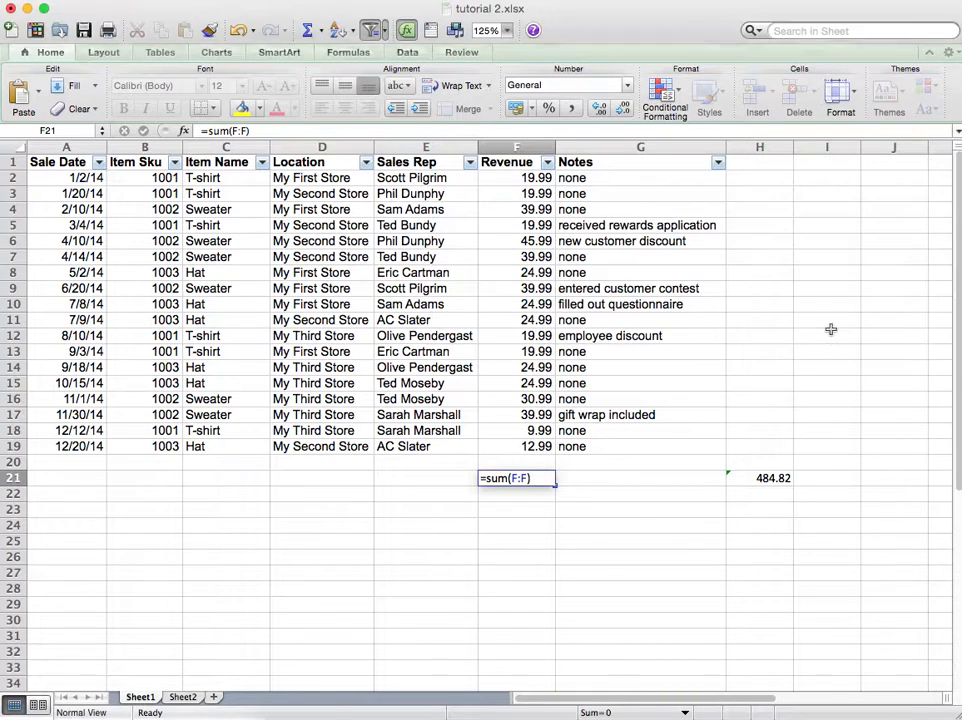
{"action": "left_click", "coordinate": [544, 477]}
{"action": "key", "text": "Delete"}
Step: Move the H21 total formula one cell over to I21
{"action": "key", "text": "Right"}
{"action": "key", "text": "Right"}
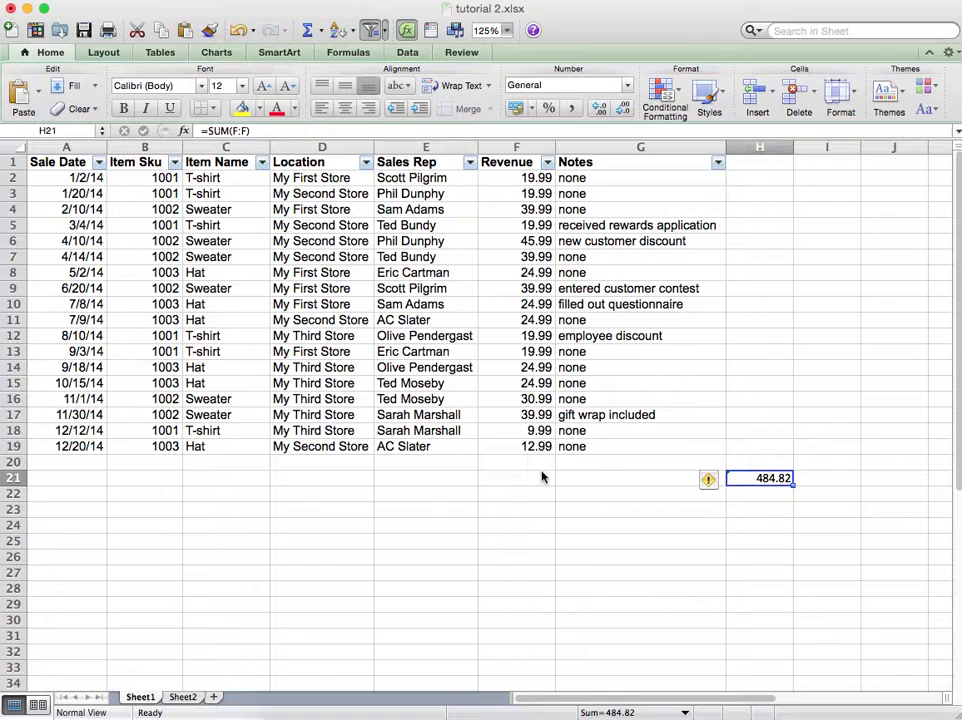
{"action": "key", "text": "ctrl+c"}
{"action": "left_click", "coordinate": [820, 479]}
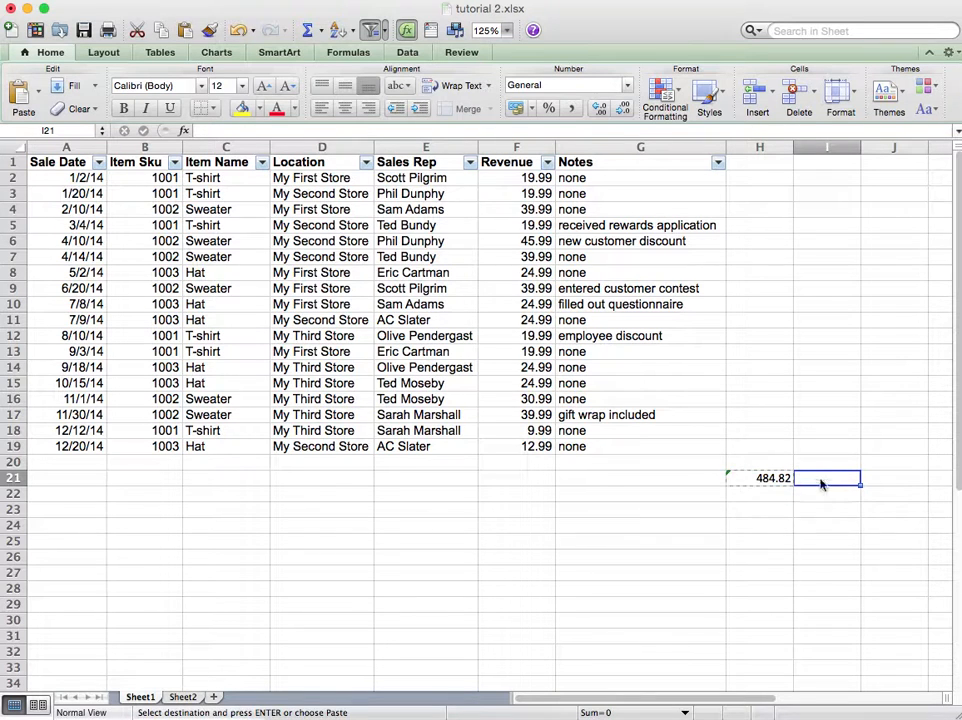
{"action": "key", "text": "Return"}
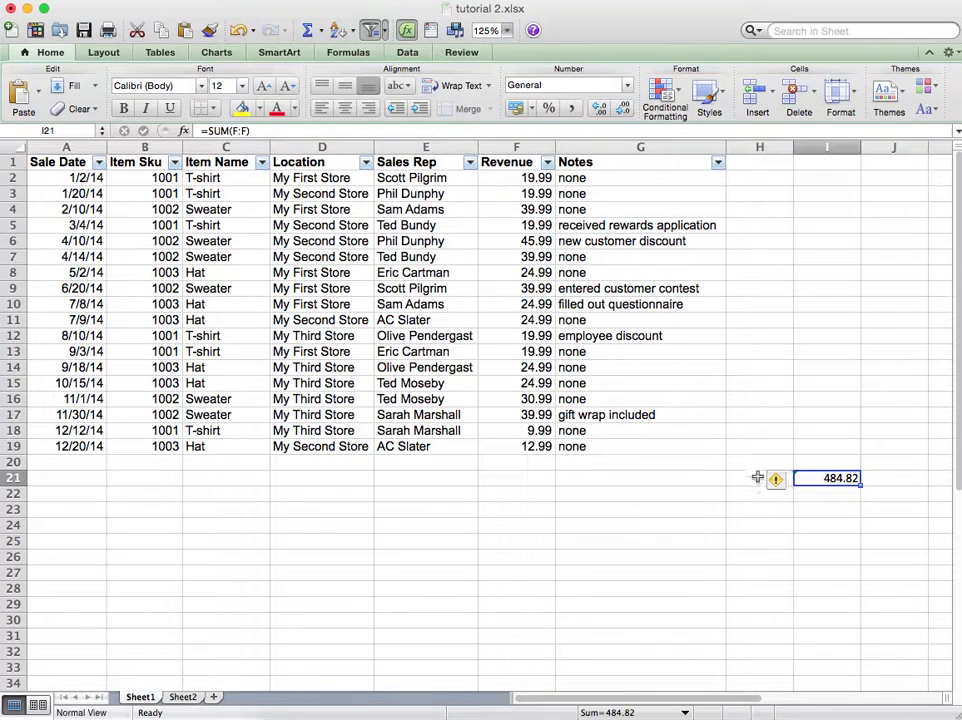
Step: Label H21 as Total Revenue and autofit column H to the text
{"action": "left_click", "coordinate": [779, 474]}
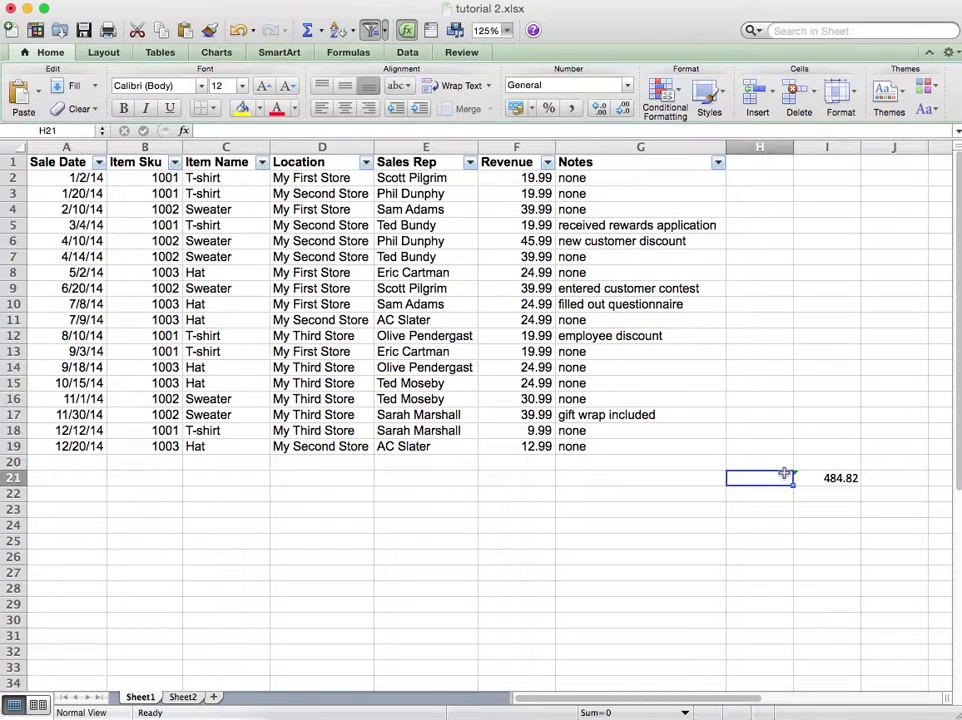
{"action": "type", "text": "Total Revenue"}
{"action": "key", "text": "Return"}
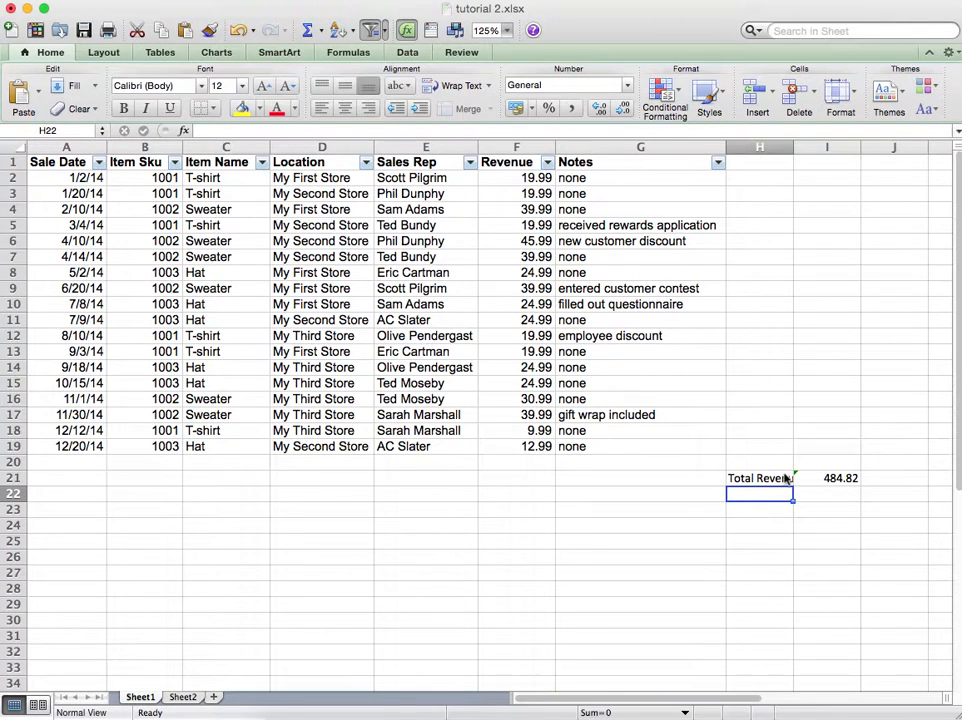
{"action": "double_click", "coordinate": [794, 147]}
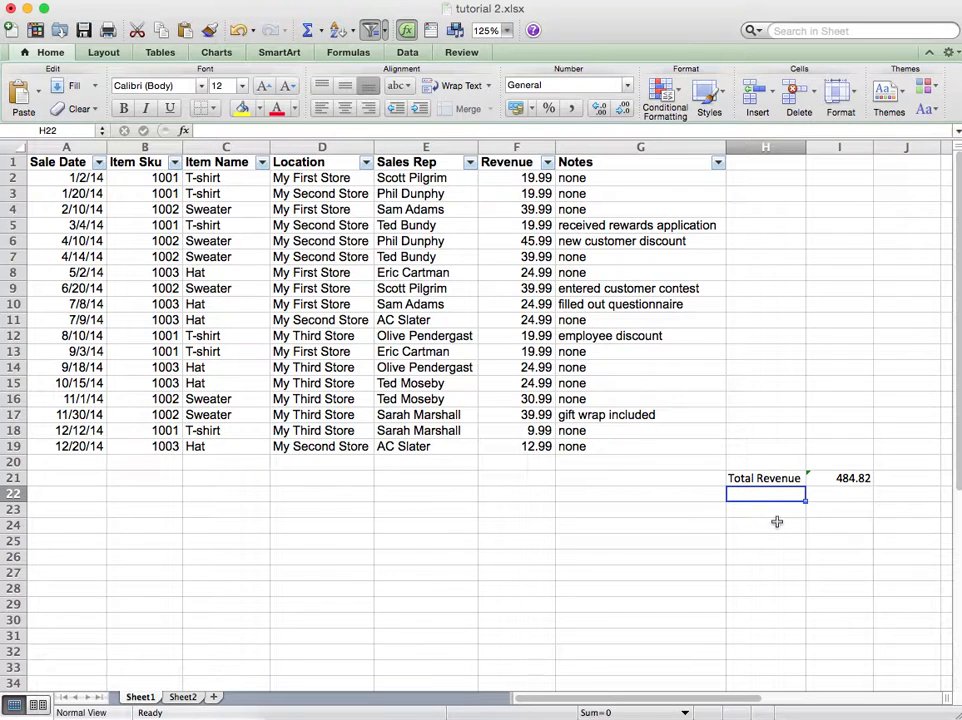
Step: Enter the labels My First Store, My Second Store and My Third Store in H22 to H24
{"action": "type", "text": "My First STore"}
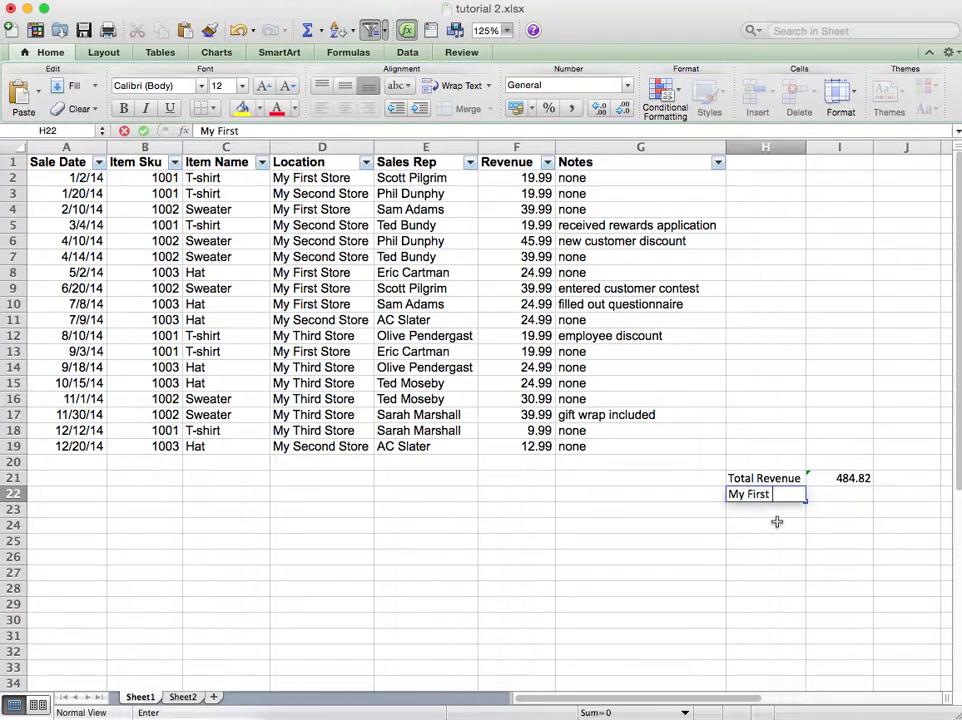
{"action": "key", "text": "BackSpace"}
{"action": "key", "text": "BackSpace"}
{"action": "key", "text": "BackSpace"}
{"action": "key", "text": "BackSpace"}
{"action": "type", "text": "tore"}
{"action": "key", "text": "Return"}
{"action": "type", "text": "My"}
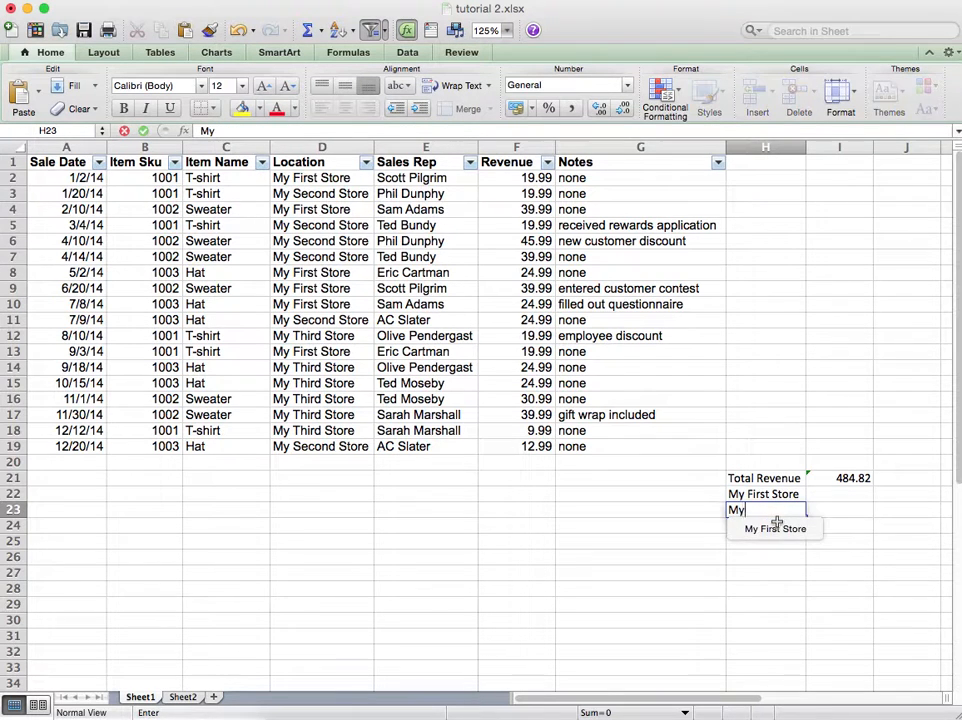
{"action": "type", "text": " Second Store"}
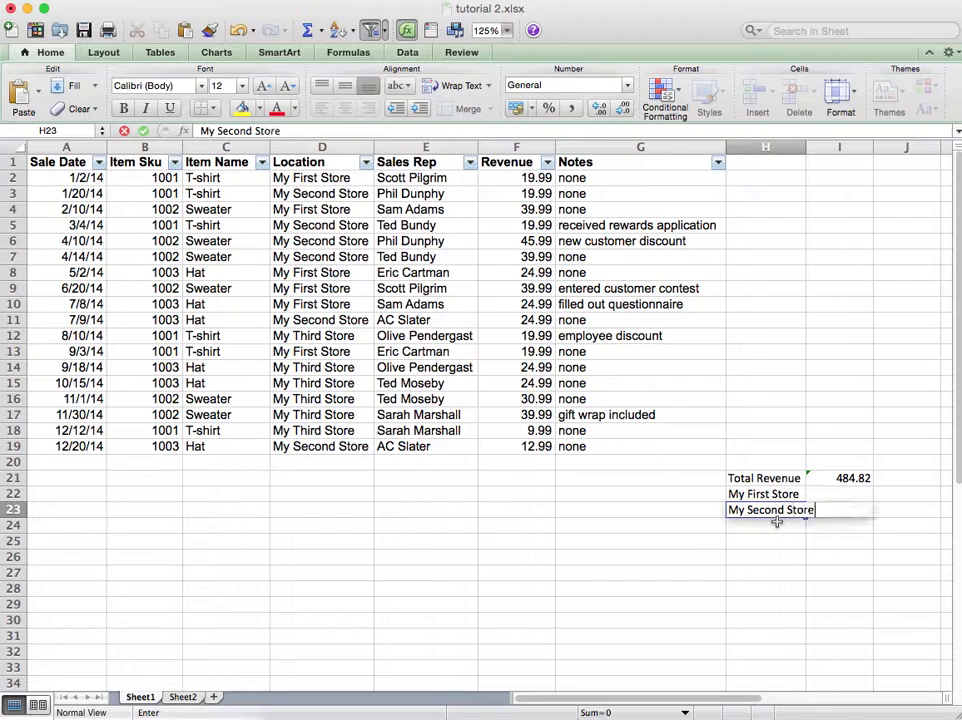
{"action": "key", "text": "Return"}
{"action": "type", "text": "My"}
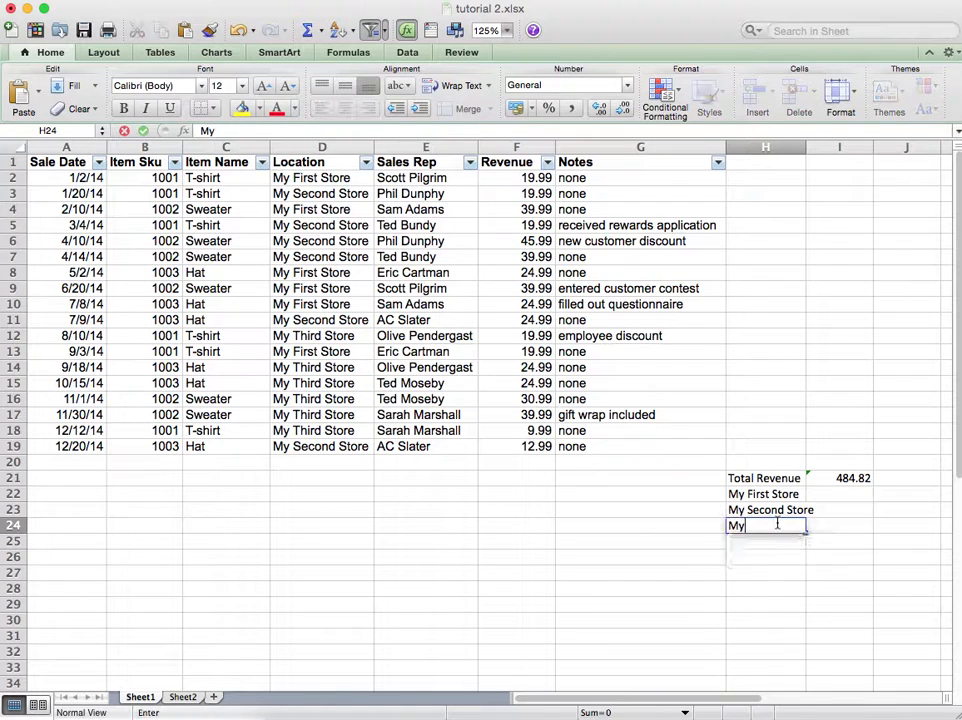
{"action": "type", "text": " Third Store"}
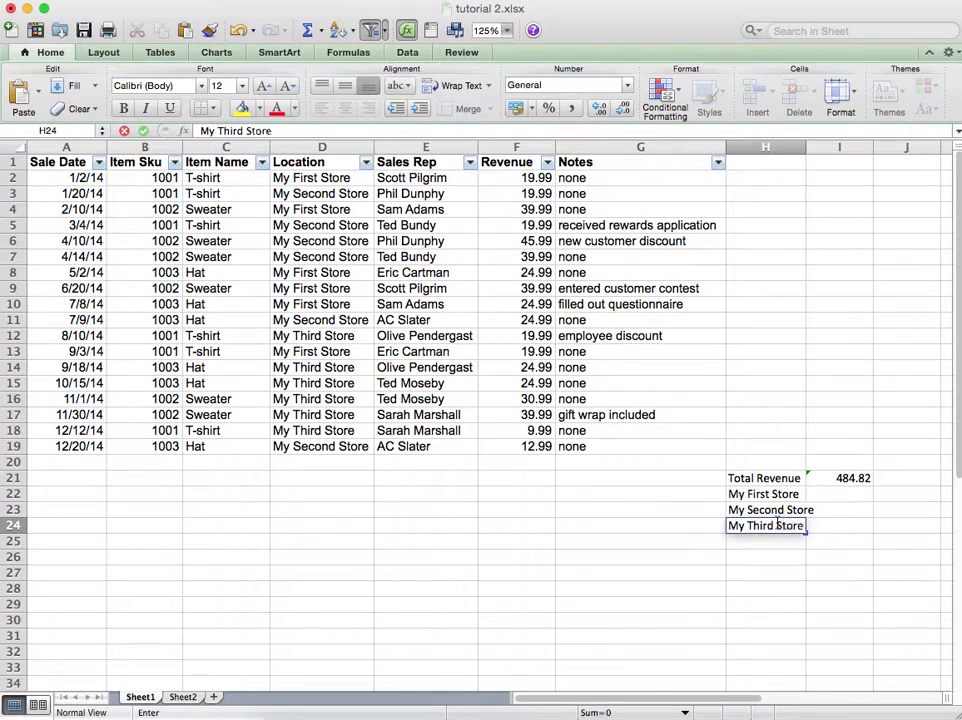
{"action": "key", "text": "Return"}
Step: Widen column I slightly for the store totals
{"action": "key", "text": "Up"}
{"action": "key", "text": "Up"}
{"action": "key", "text": "Up"}
{"action": "key", "text": "Right"}
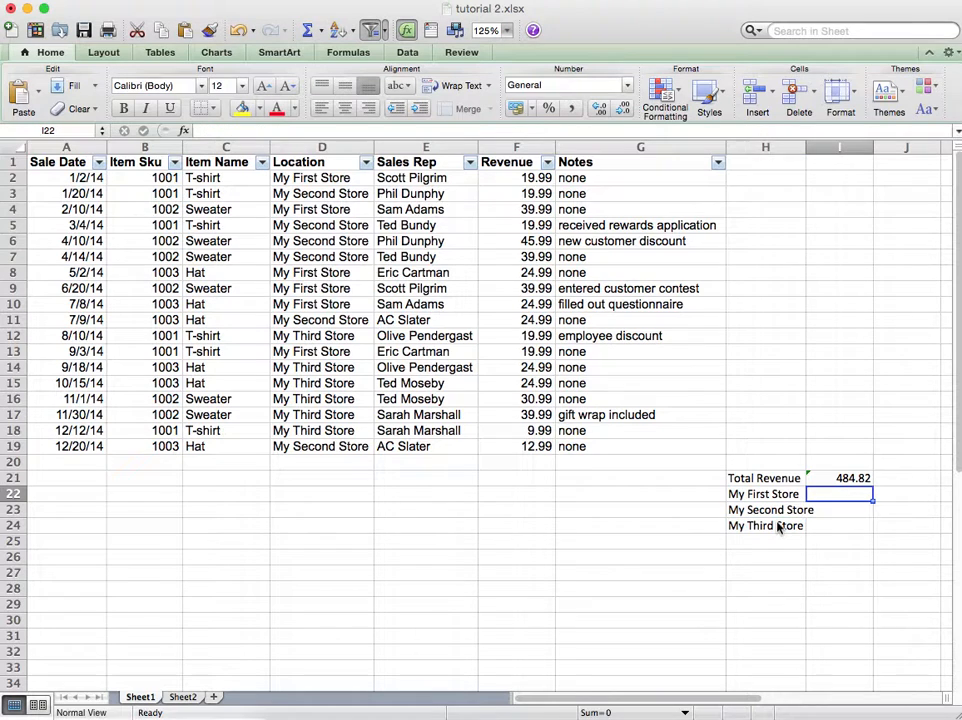
{"action": "left_click_drag", "start_coordinate": [806, 146], "coordinate": [820, 146]}
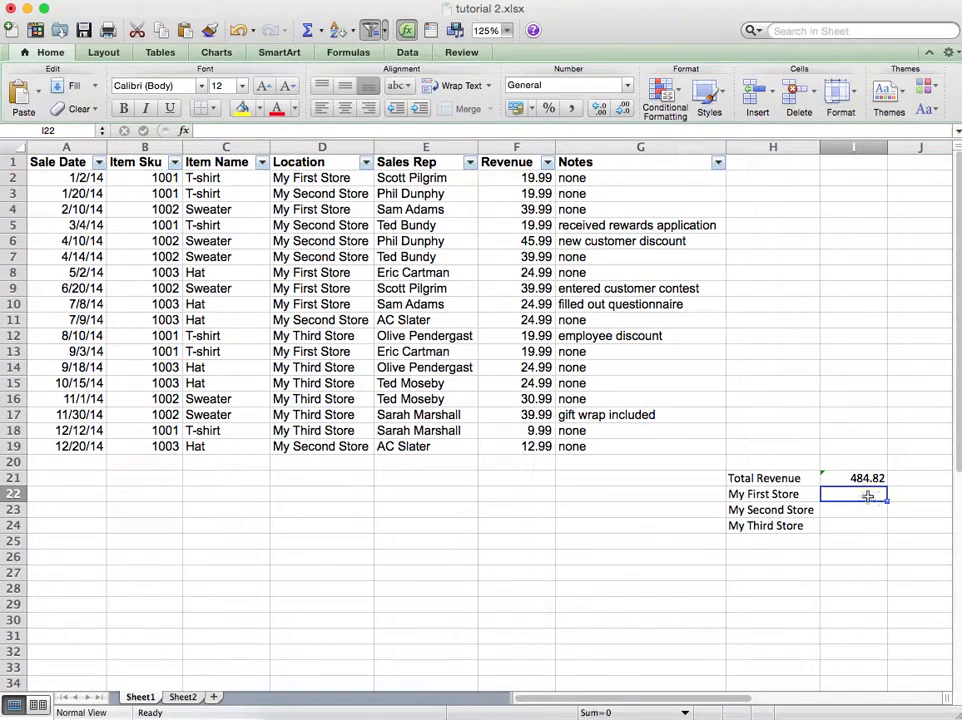
Step: Enter =SUMIF(D:D,H22,F:F) in I22 to total the revenue for My First Store
{"action": "type", "text": "=sumif("}
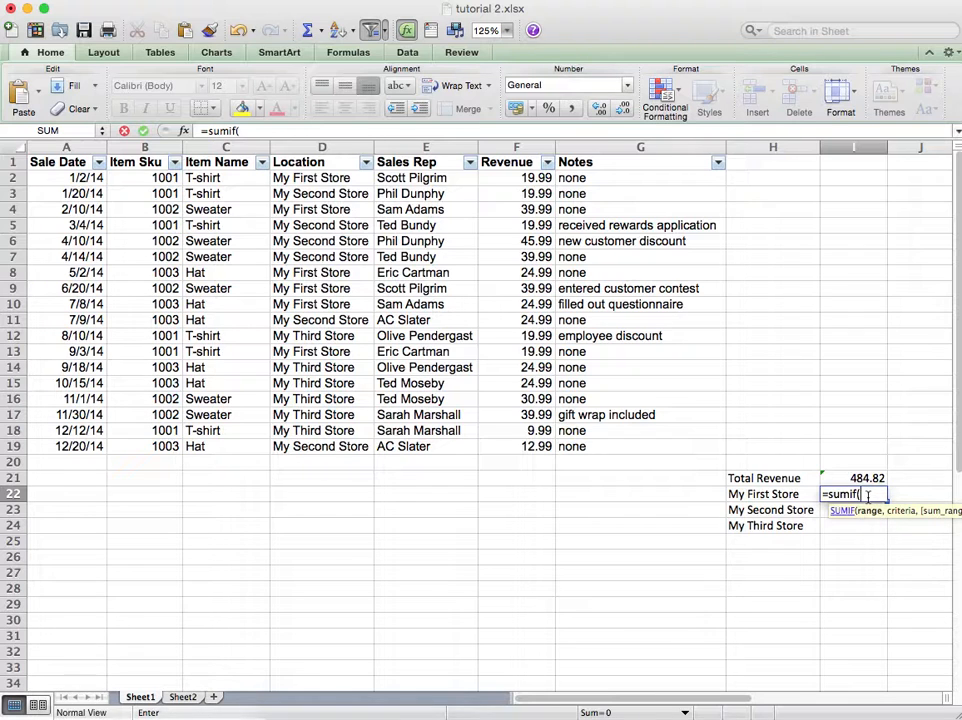
{"action": "type", "text": "D:D,"}
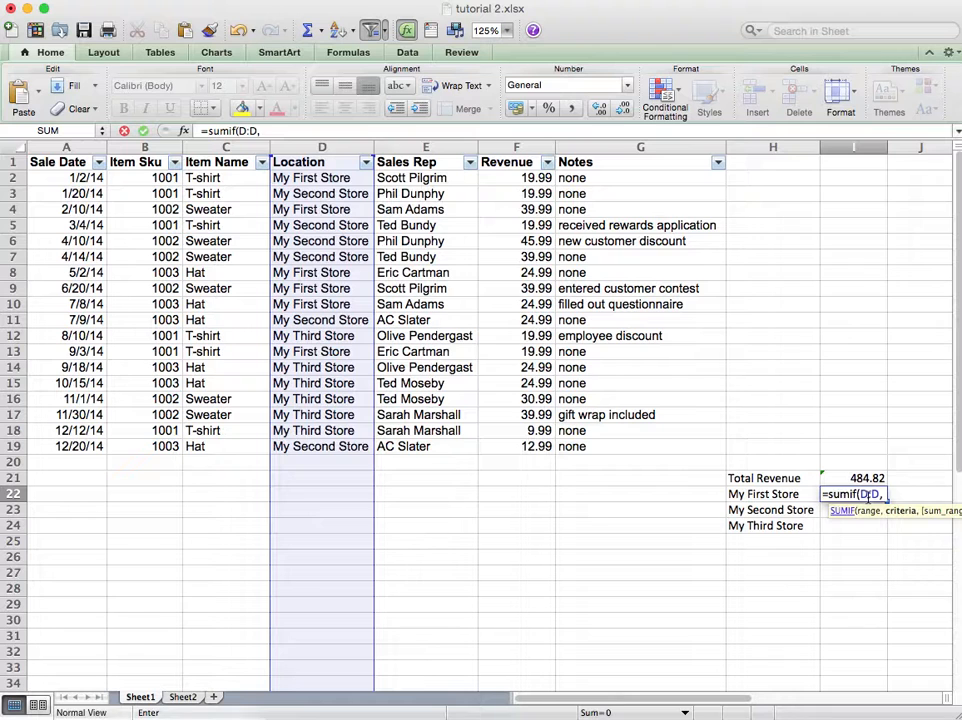
{"action": "type", "text": " \"my"}
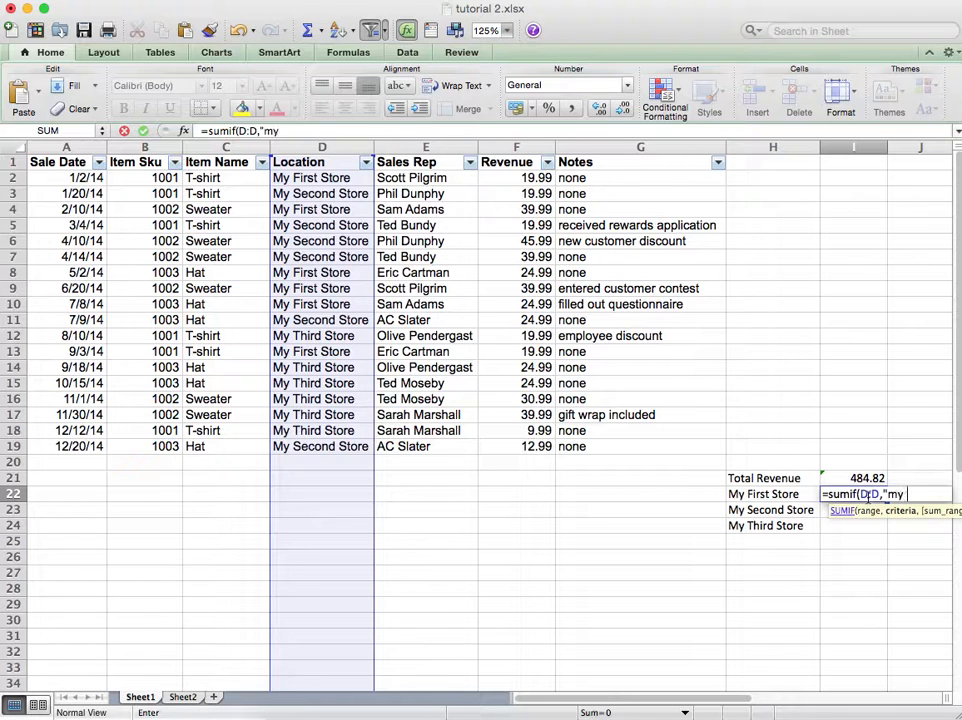
{"action": "type", "text": " first store\""}
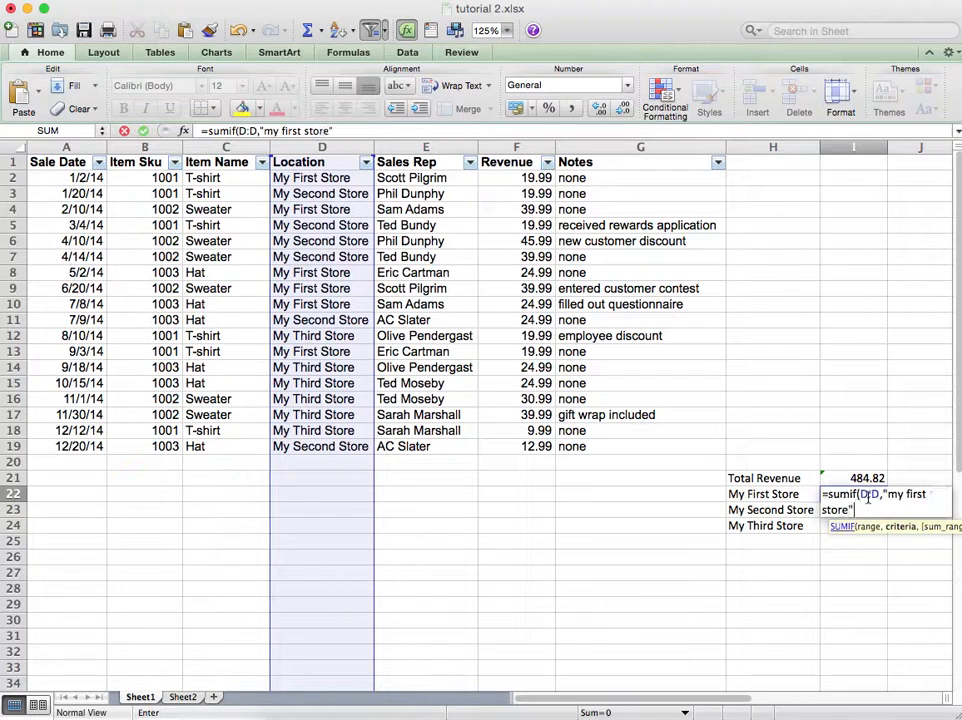
{"action": "type", "text": ","}
{"action": "key", "text": "BackSpace"}
{"action": "key", "text": "BackSpace"}
{"action": "key", "text": "BackSpace"}
{"action": "key", "text": "BackSpace"}
{"action": "key", "text": "BackSpace"}
{"action": "key", "text": "BackSpace"}
{"action": "key", "text": "BackSpace"}
{"action": "key", "text": "BackSpace"}
{"action": "key", "text": "BackSpace"}
{"action": "key", "text": "BackSpace"}
{"action": "key", "text": "BackSpace"}
{"action": "key", "text": "BackSpace"}
{"action": "key", "text": "BackSpace"}
{"action": "key", "text": "BackSpace"}
{"action": "key", "text": "BackSpace"}
{"action": "key", "text": "BackSpace"}
{"action": "key", "text": "BackSpace"}
{"action": "key", "text": "BackSpace"}
{"action": "type", "text": ","}
{"action": "left_click", "coordinate": [807, 494]}
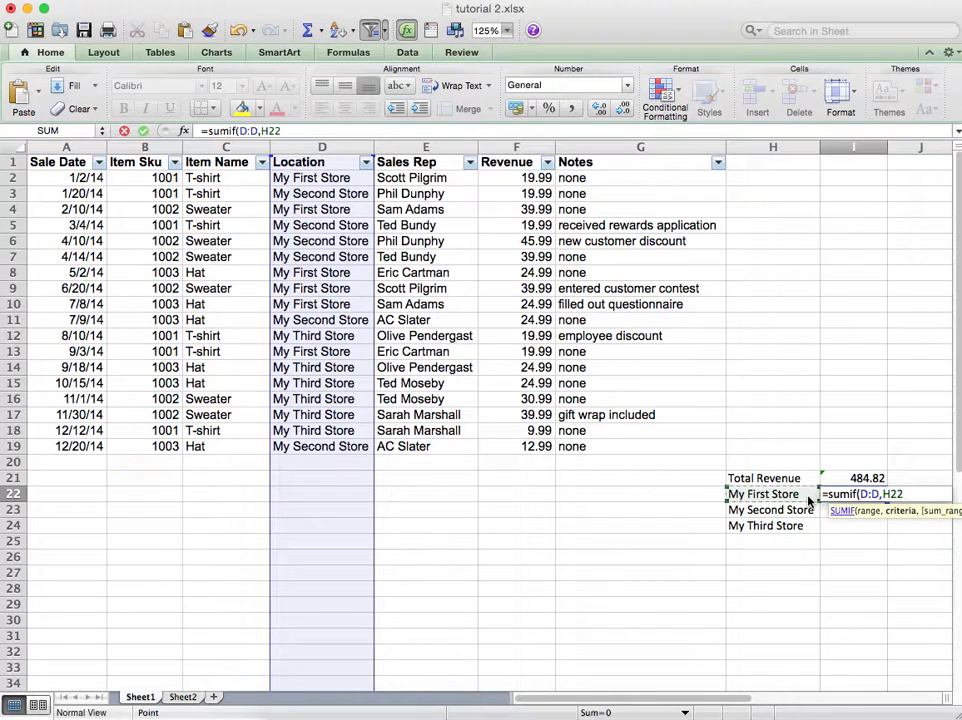
{"action": "type", "text": ","}
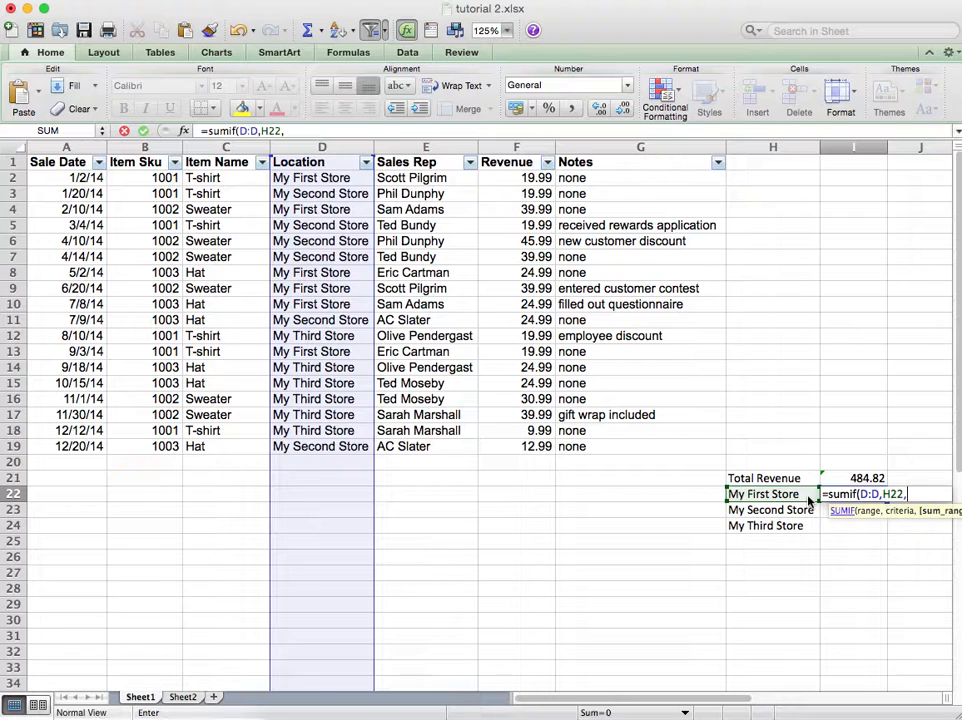
{"action": "type", "text": "F:F)"}
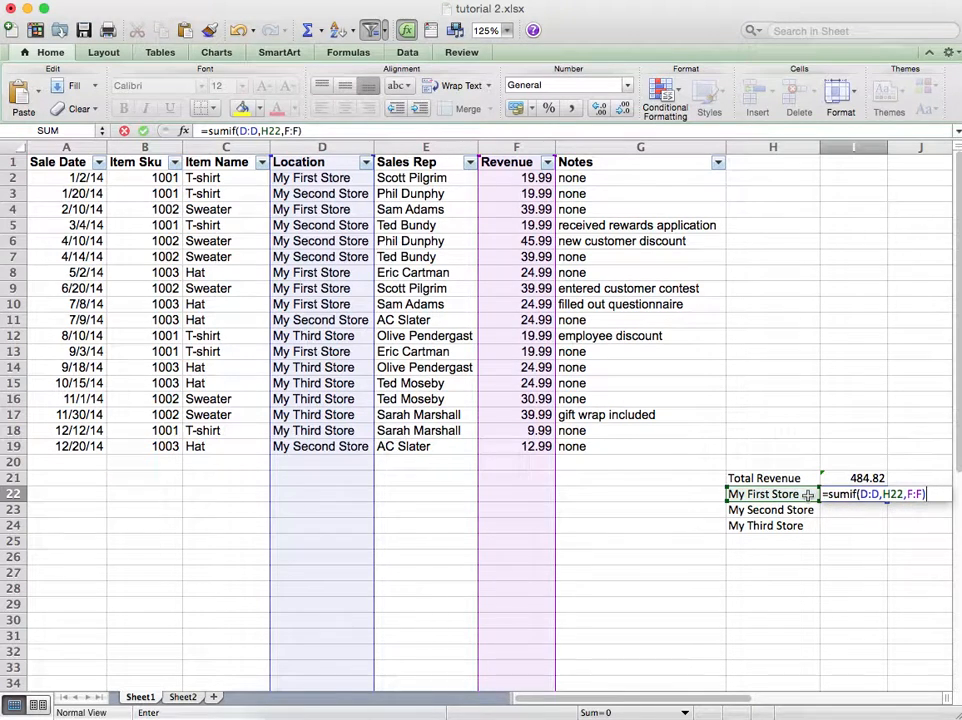
{"action": "key", "text": "Return"}
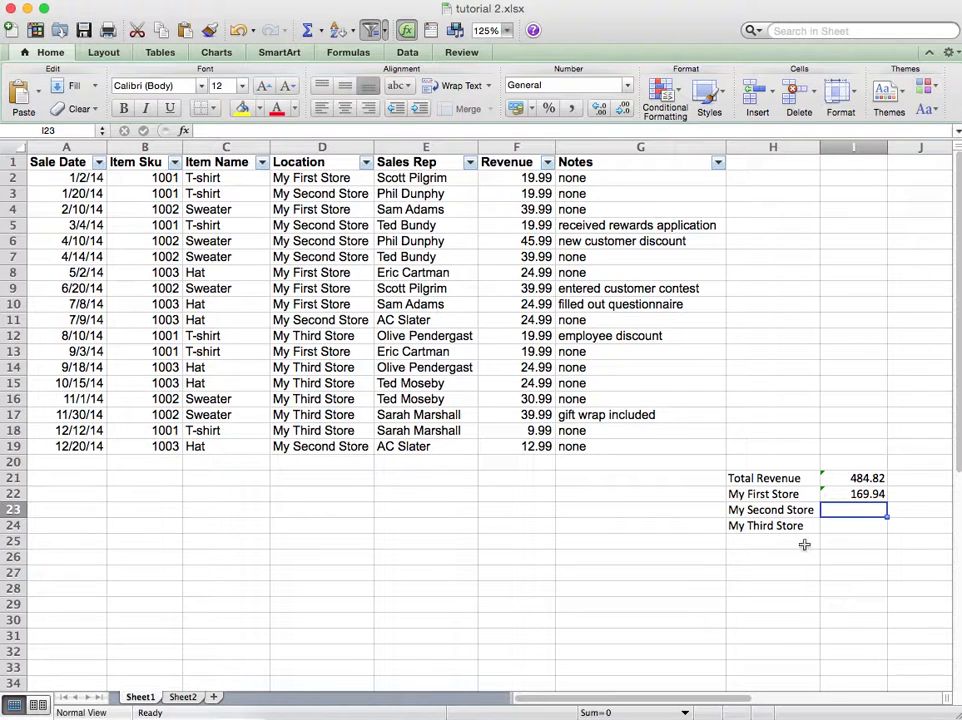
Step: Filter the Location column to My First Store and select its Revenue cells to check their sum
{"action": "left_click", "coordinate": [366, 163]}
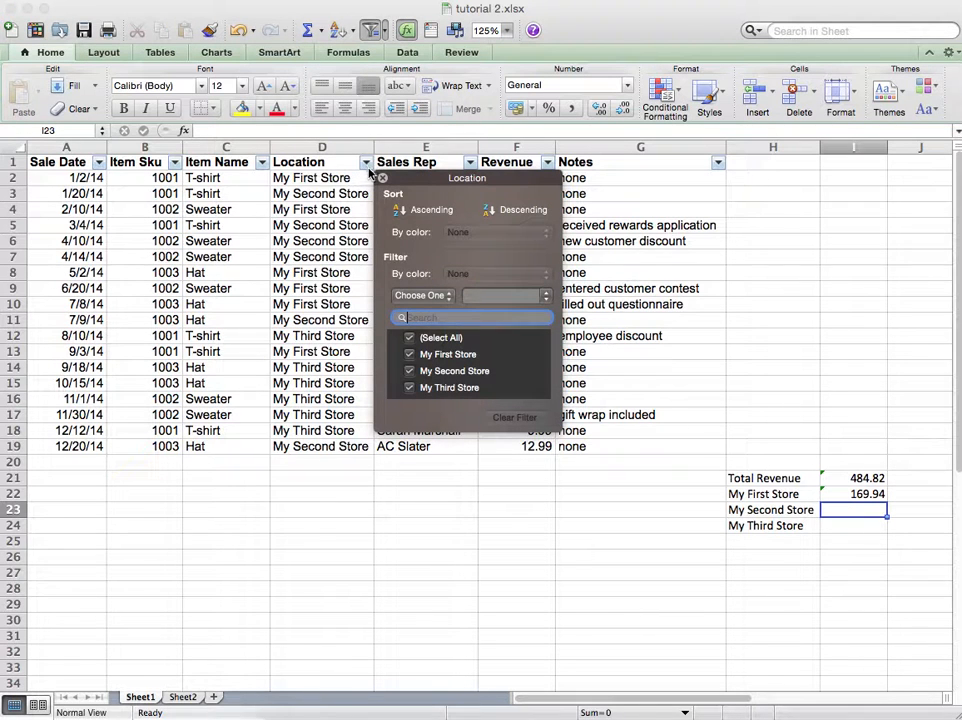
{"action": "left_click", "coordinate": [409, 338]}
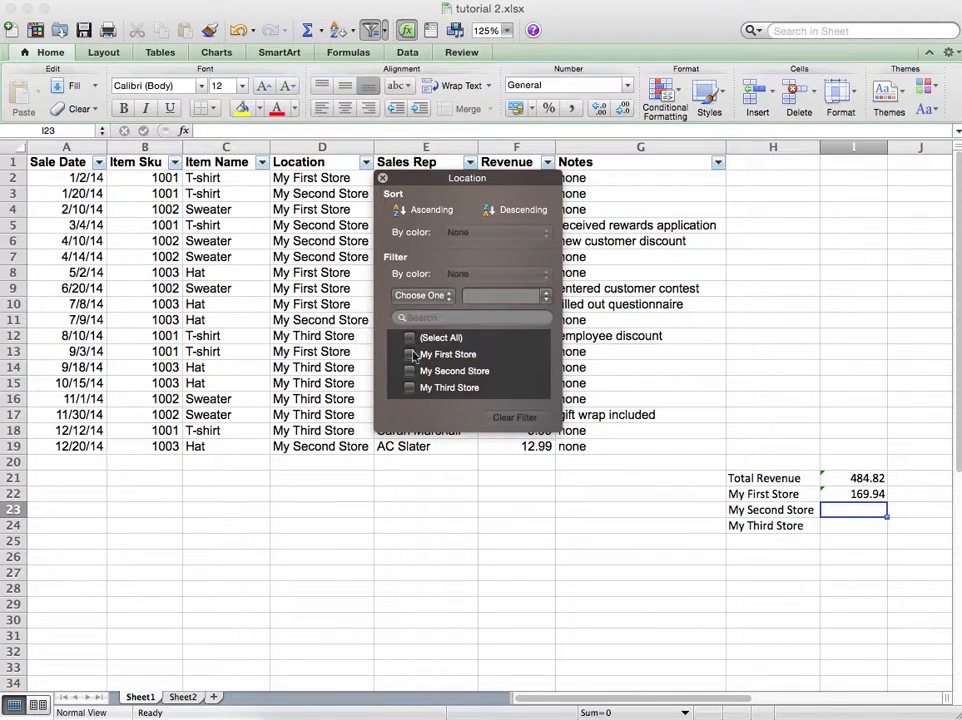
{"action": "left_click", "coordinate": [410, 355]}
{"action": "left_click", "coordinate": [639, 322]}
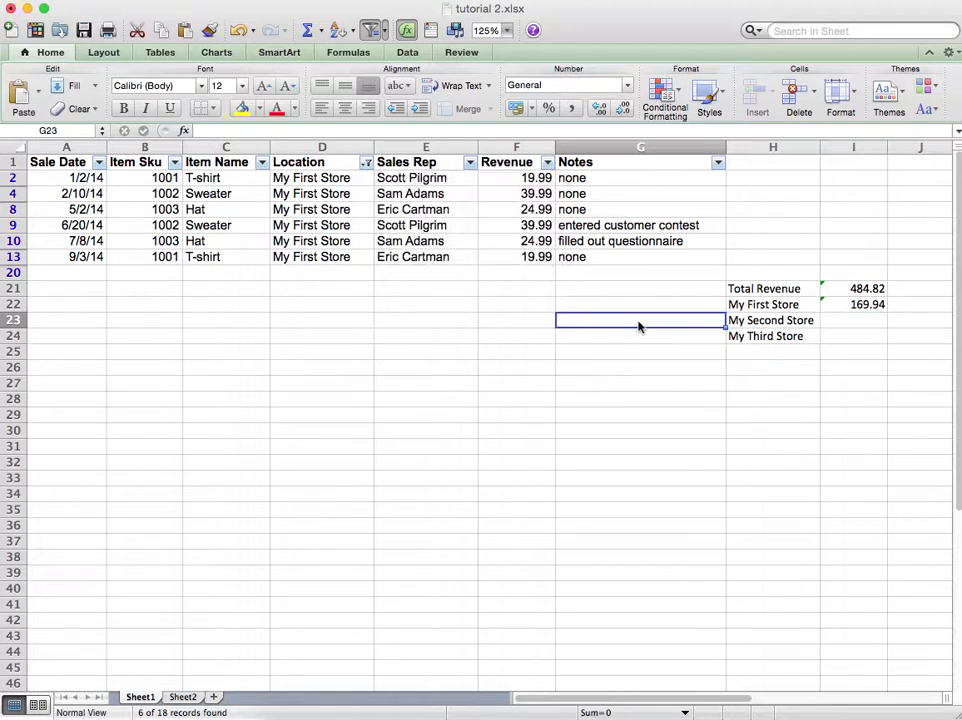
{"action": "left_click", "coordinate": [535, 180]}
{"action": "left_click_drag", "start_coordinate": [537, 186], "coordinate": [533, 253]}
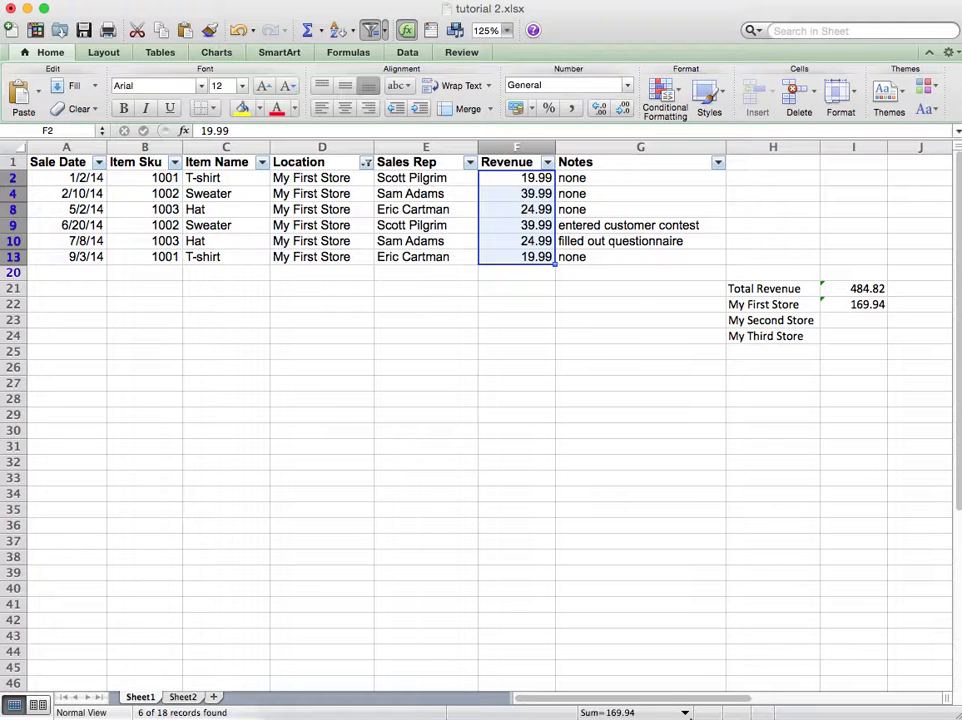
{"action": "left_click", "coordinate": [684, 714]}
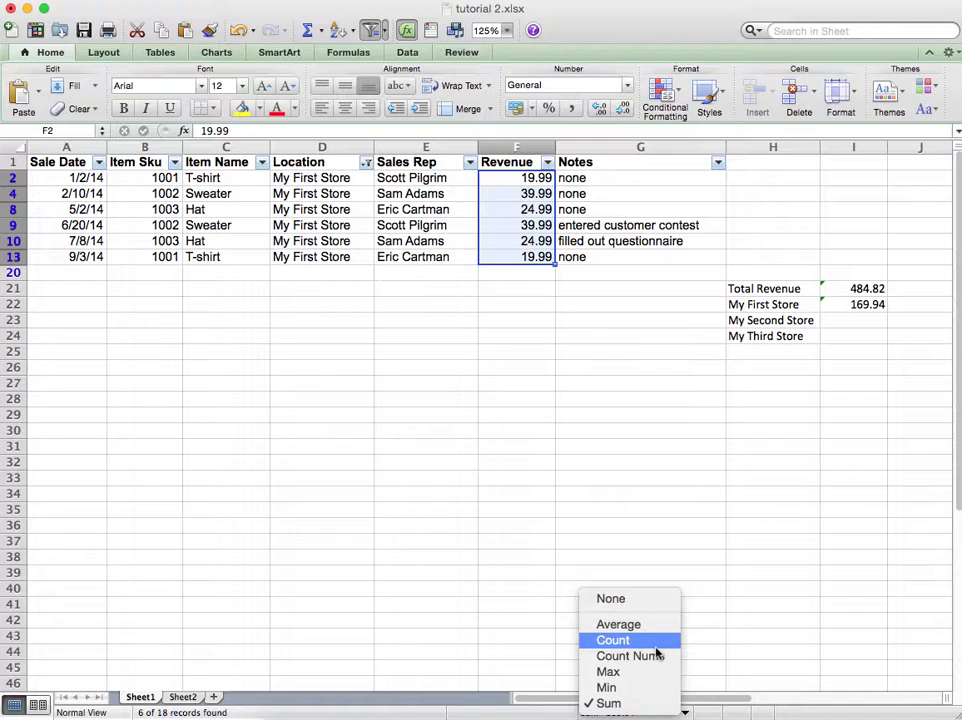
{"action": "left_click", "coordinate": [648, 527]}
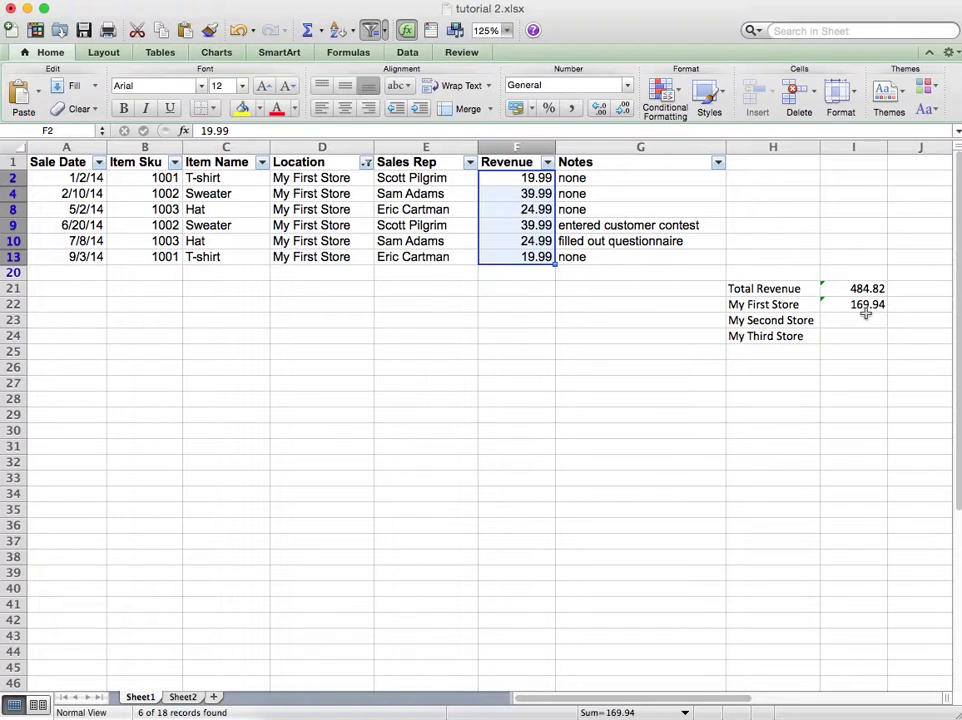
Step: Clear the Location filter
{"action": "left_click", "coordinate": [367, 163]}
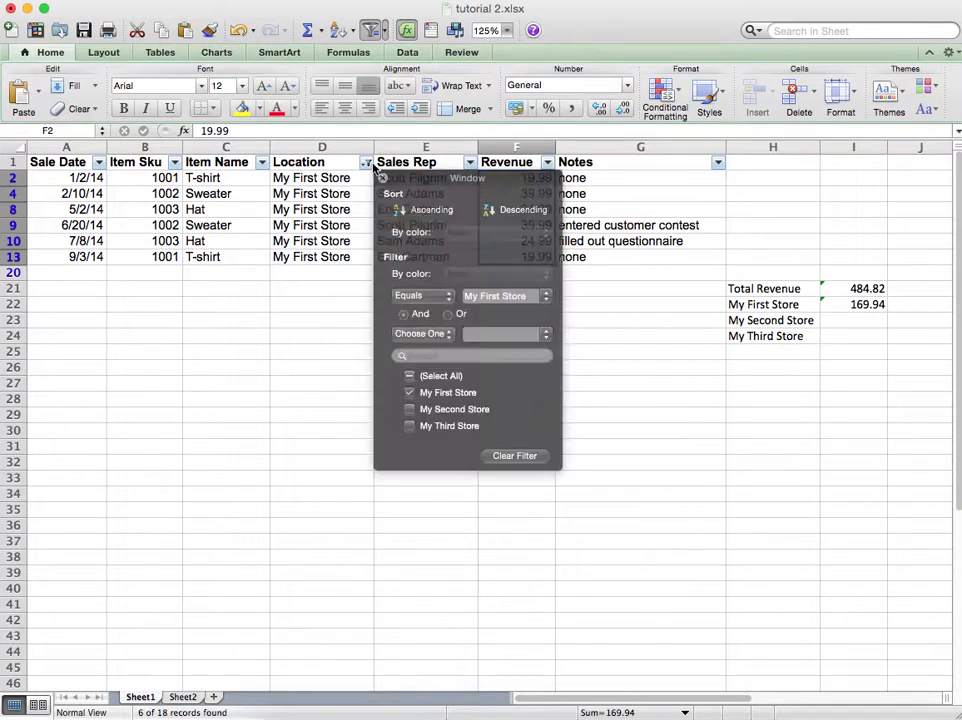
{"action": "left_click", "coordinate": [509, 457]}
Step: Copy the I22 SUMIF formula down to I23 and I24
{"action": "left_click", "coordinate": [860, 489]}
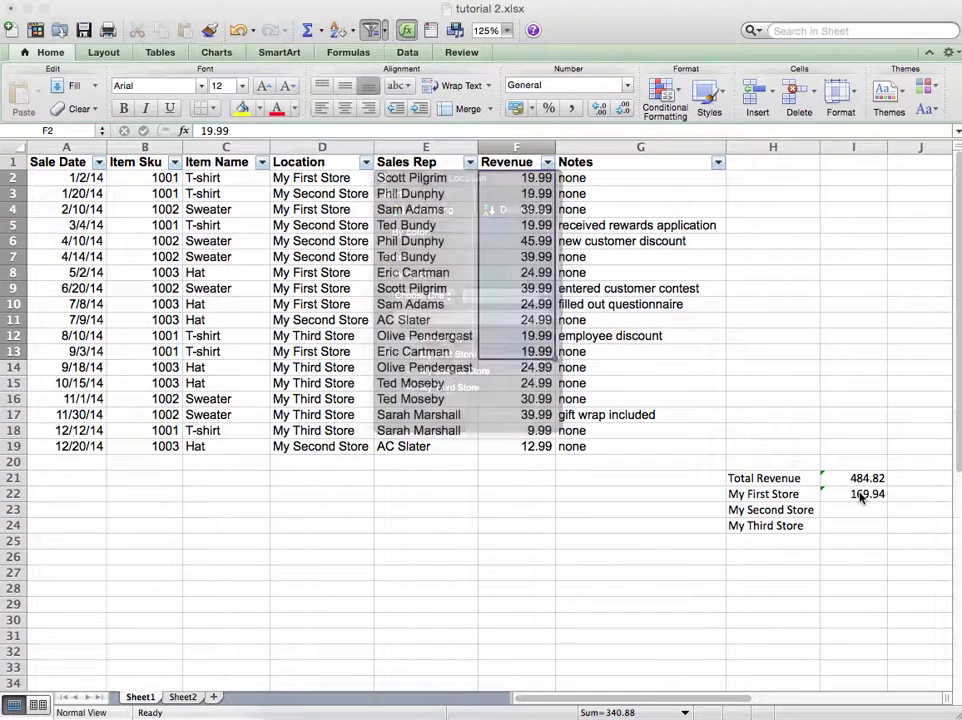
{"action": "left_click", "coordinate": [862, 494]}
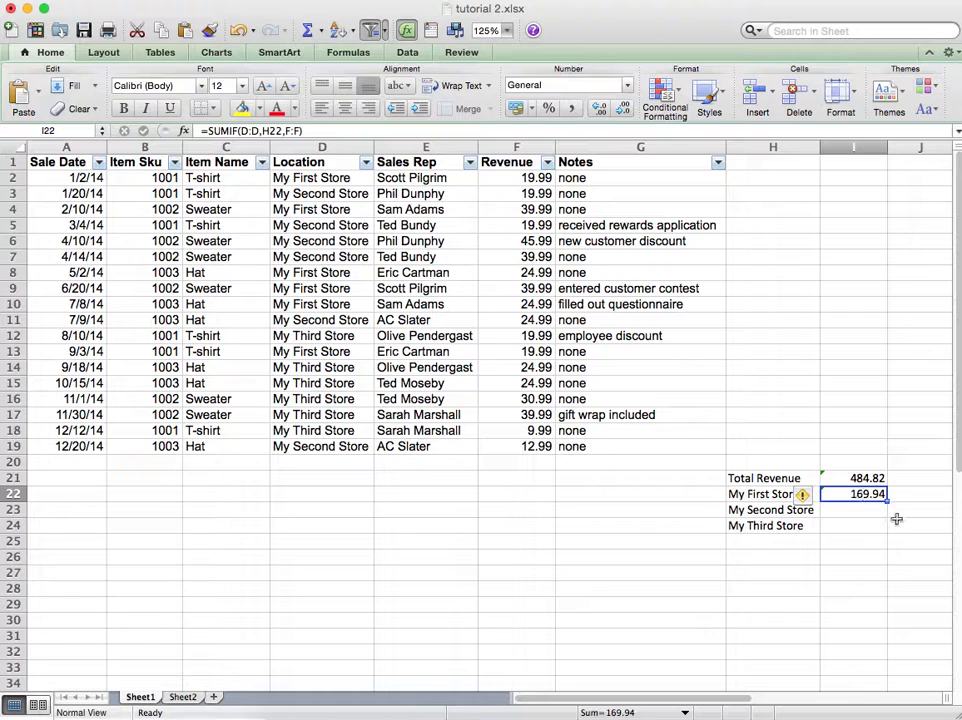
{"action": "left_click_drag", "start_coordinate": [888, 503], "coordinate": [887, 530]}
Step: Inspect the copied formula in I23 and the error-check options on I24
{"action": "left_click", "coordinate": [868, 510]}
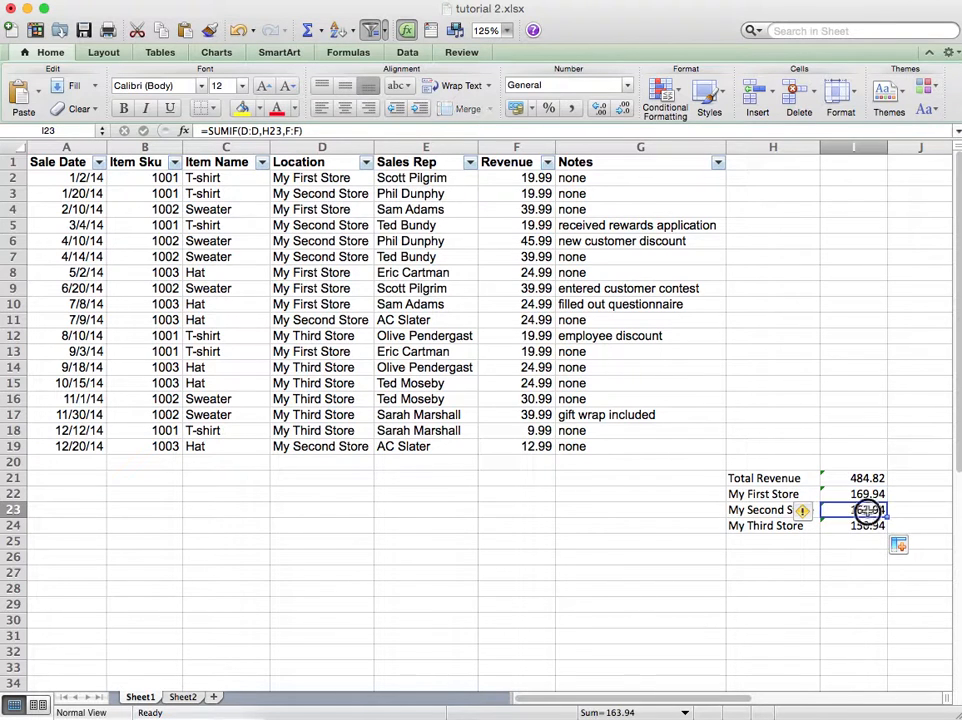
{"action": "double_click", "coordinate": [860, 510]}
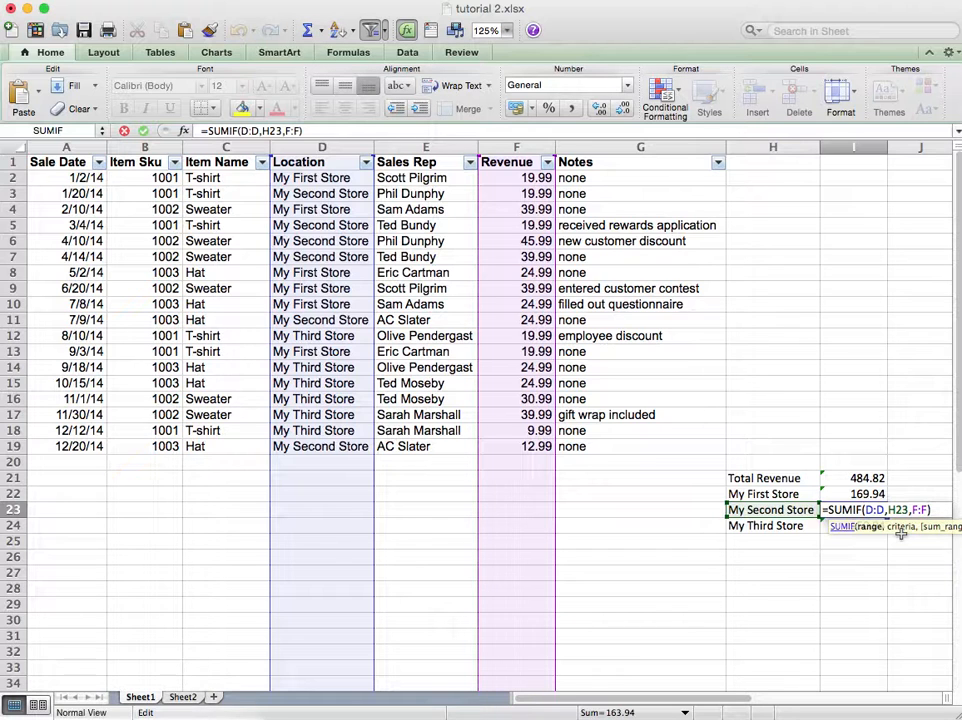
{"action": "key", "text": "Return"}
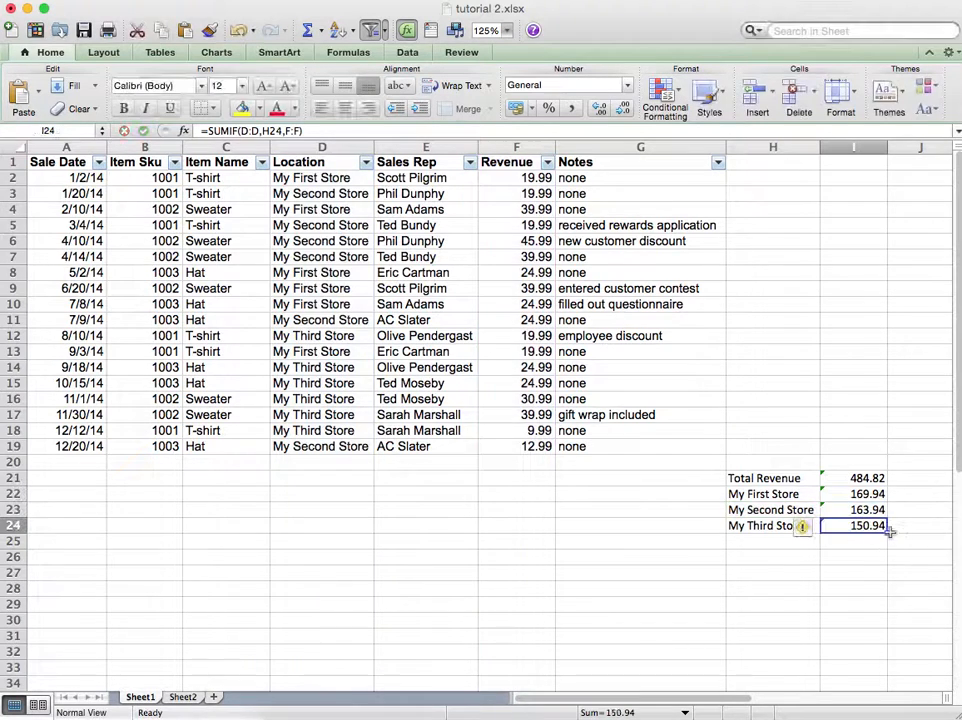
{"action": "left_click", "coordinate": [811, 529]}
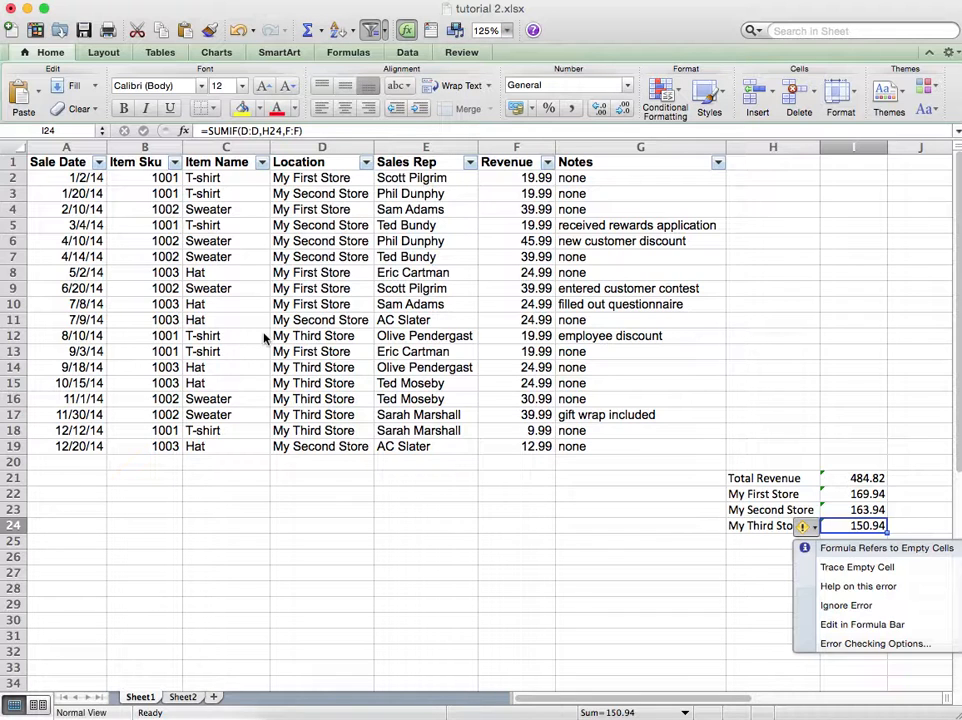
{"action": "left_click", "coordinate": [313, 266]}
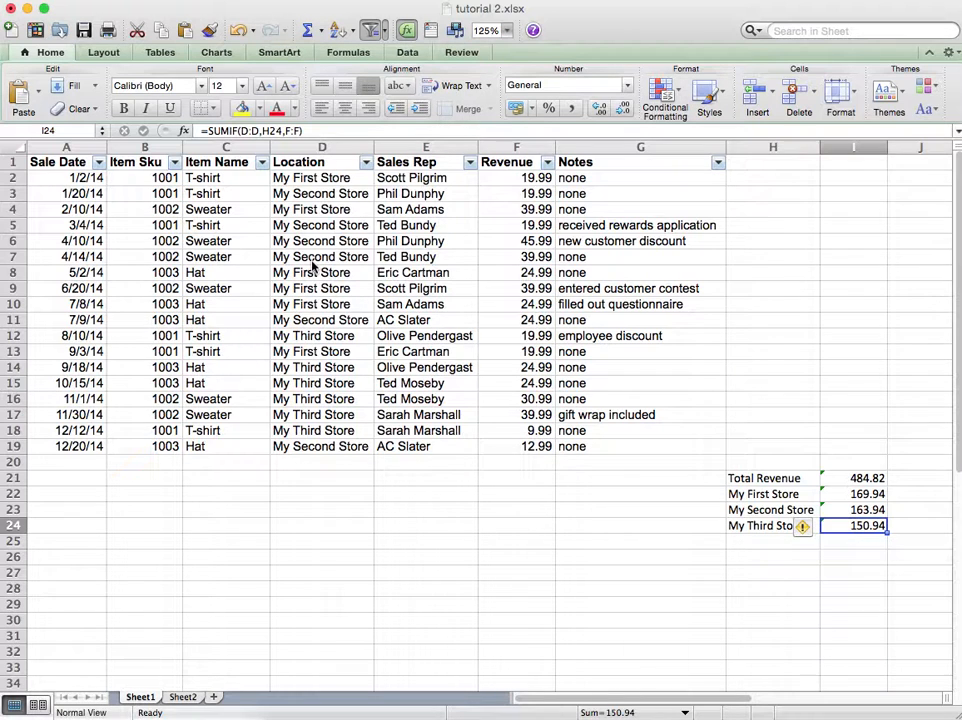
{"action": "left_click", "coordinate": [629, 399]}
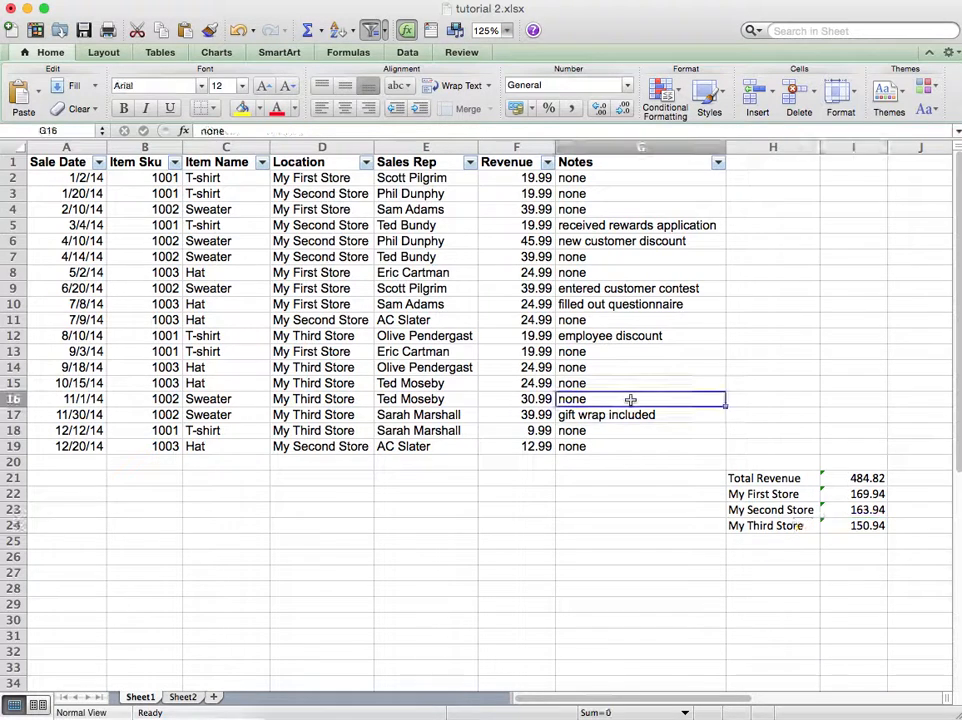
Step: Filter the Location column to My Second Store and select its Revenue cells to check their sum
{"action": "left_click", "coordinate": [366, 162]}
{"action": "left_click", "coordinate": [408, 338]}
{"action": "left_click", "coordinate": [408, 371]}
{"action": "left_click", "coordinate": [616, 333]}
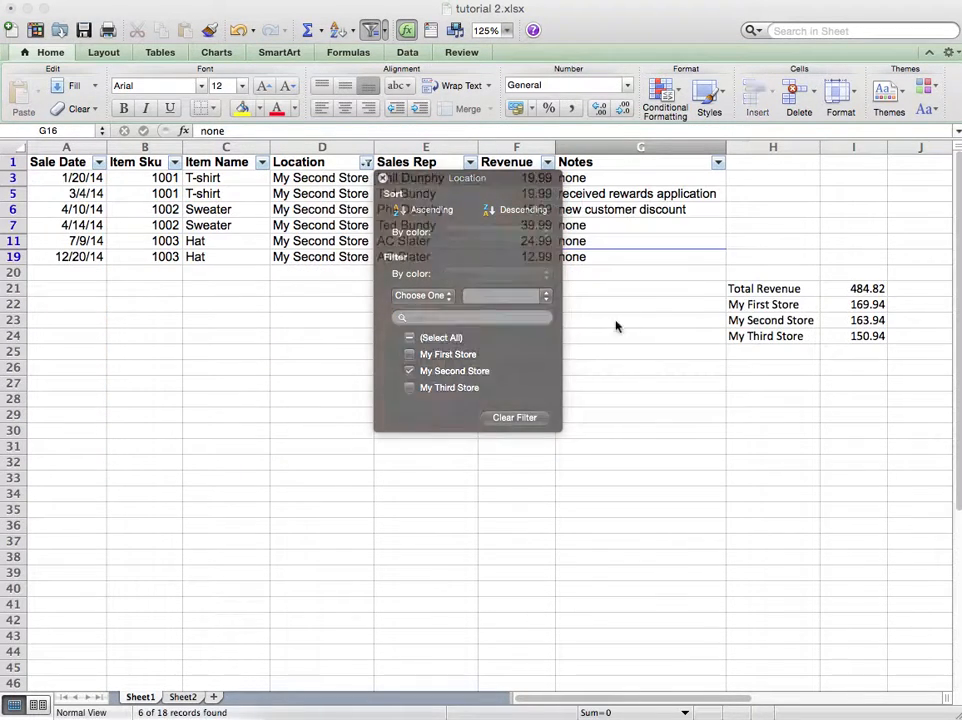
{"action": "left_click_drag", "start_coordinate": [528, 178], "coordinate": [530, 253]}
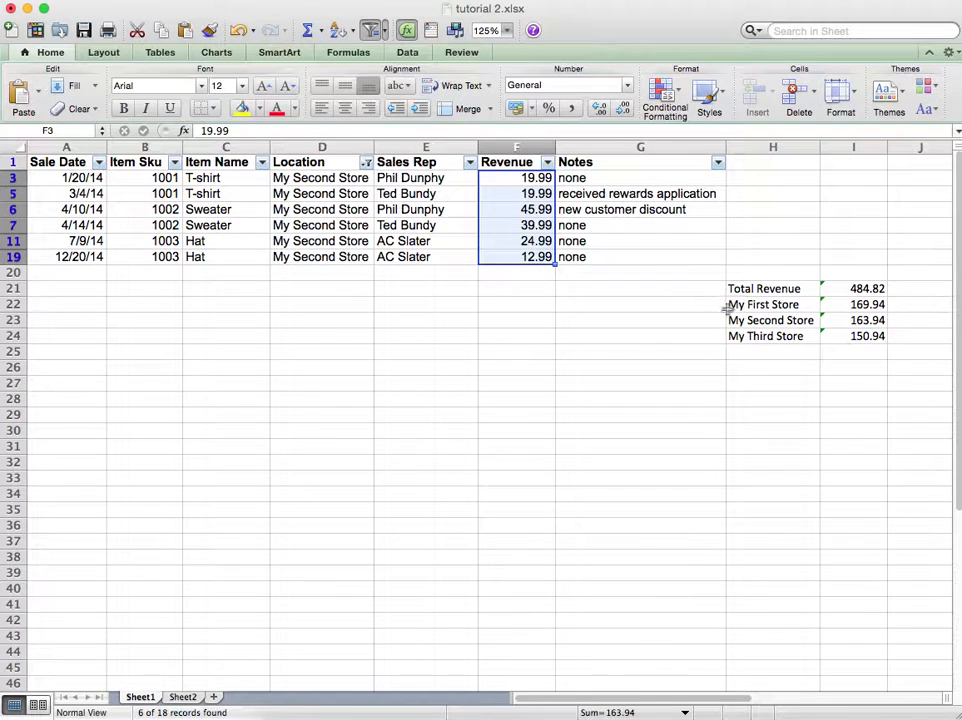
Step: Remove the My Second Store filter from the Location column
{"action": "left_click", "coordinate": [390, 162]}
{"action": "left_click", "coordinate": [366, 162]}
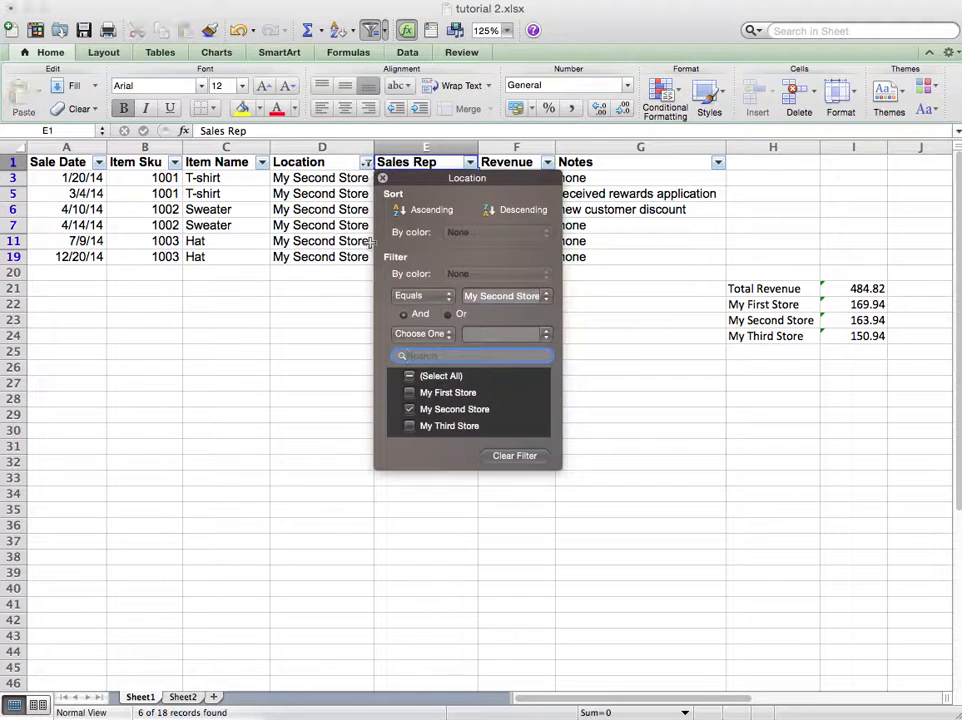
{"action": "left_click", "coordinate": [518, 455]}
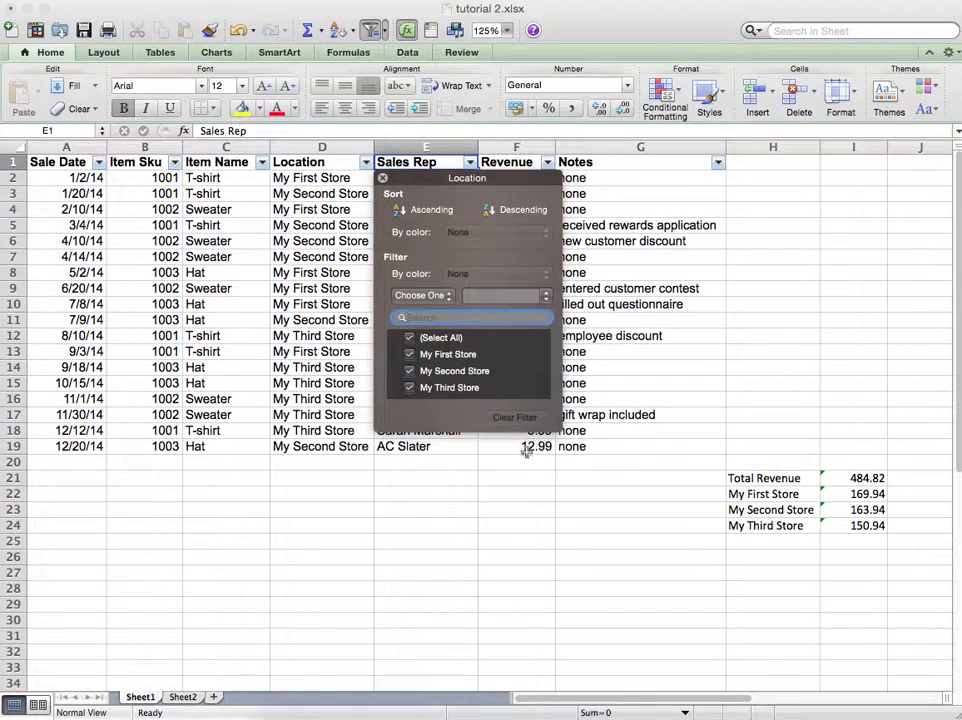
{"action": "left_click", "coordinate": [627, 242]}
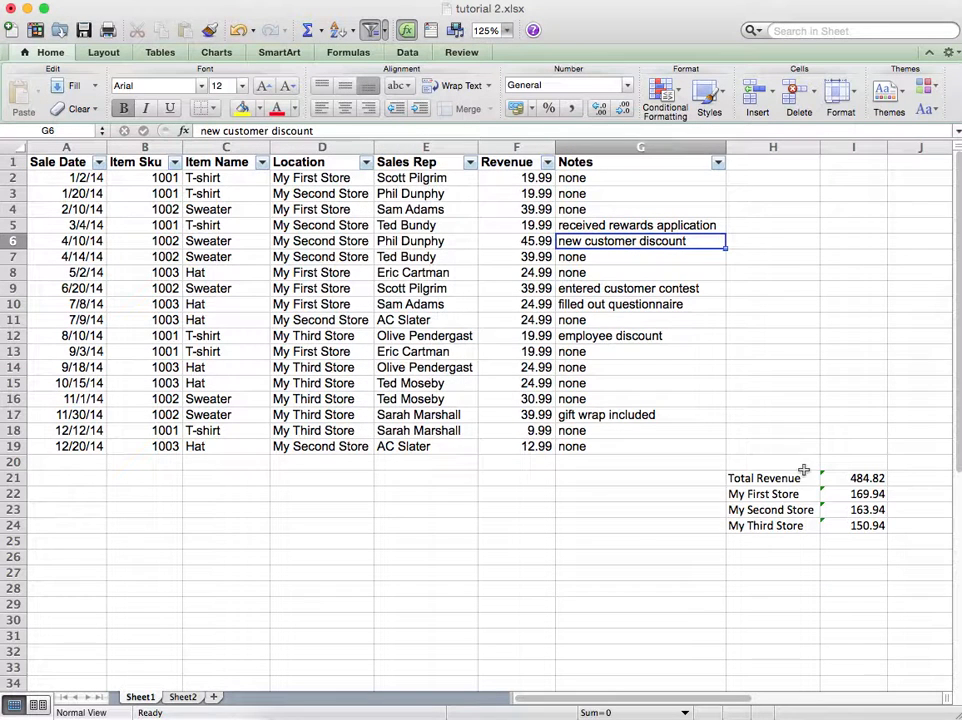